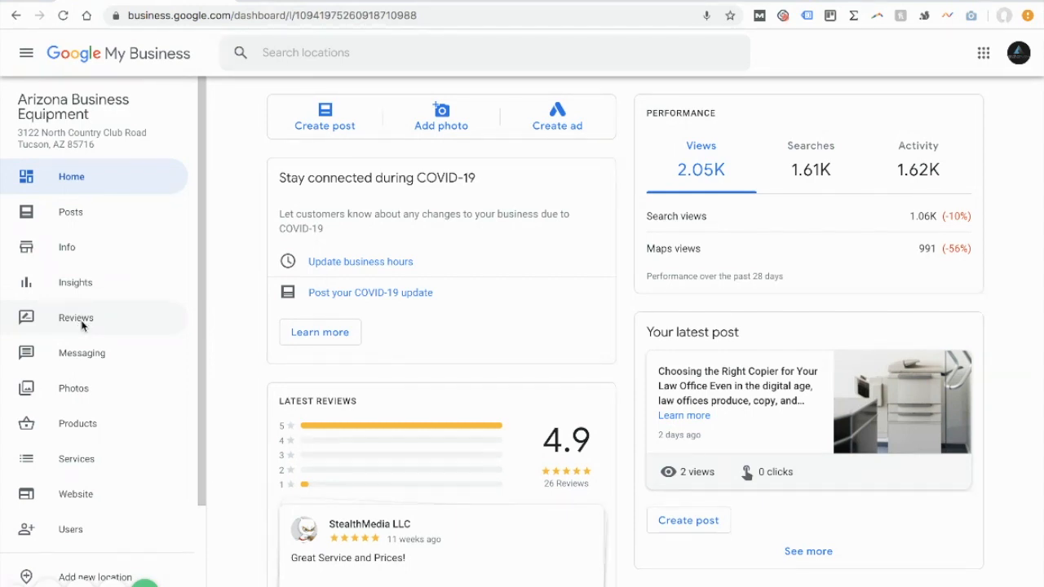
Step: Open the posts page for Arizona Business Equipment and view the most recent post
left_click(110, 221)
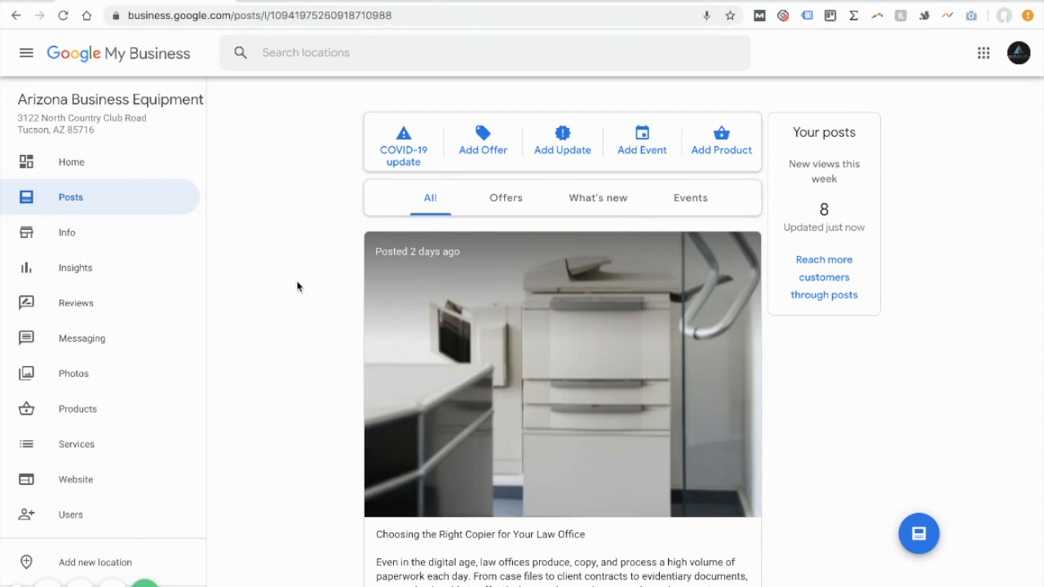
scroll(297, 286, "down", 2)
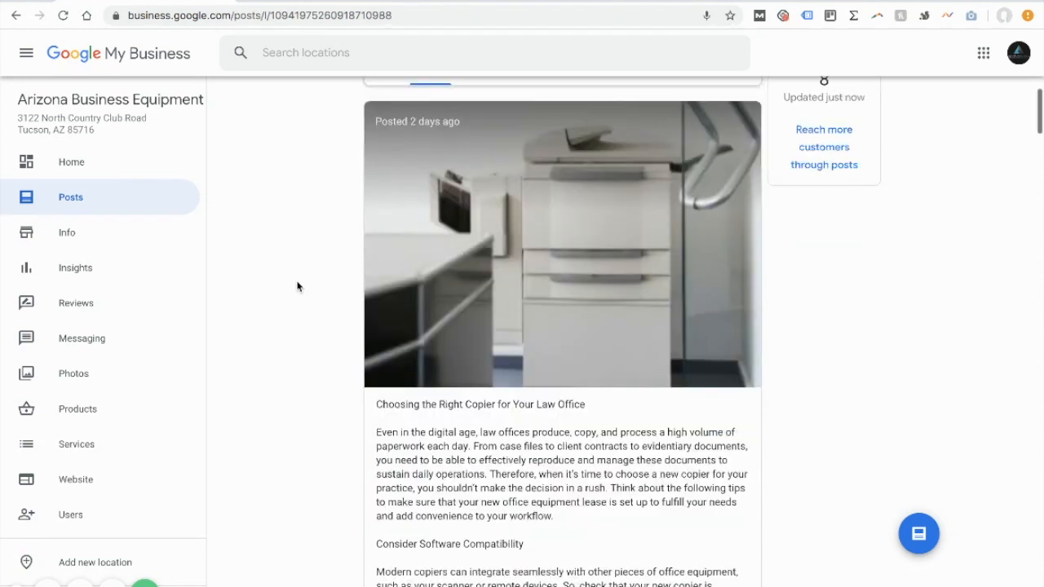
scroll(296, 287, "up", 2)
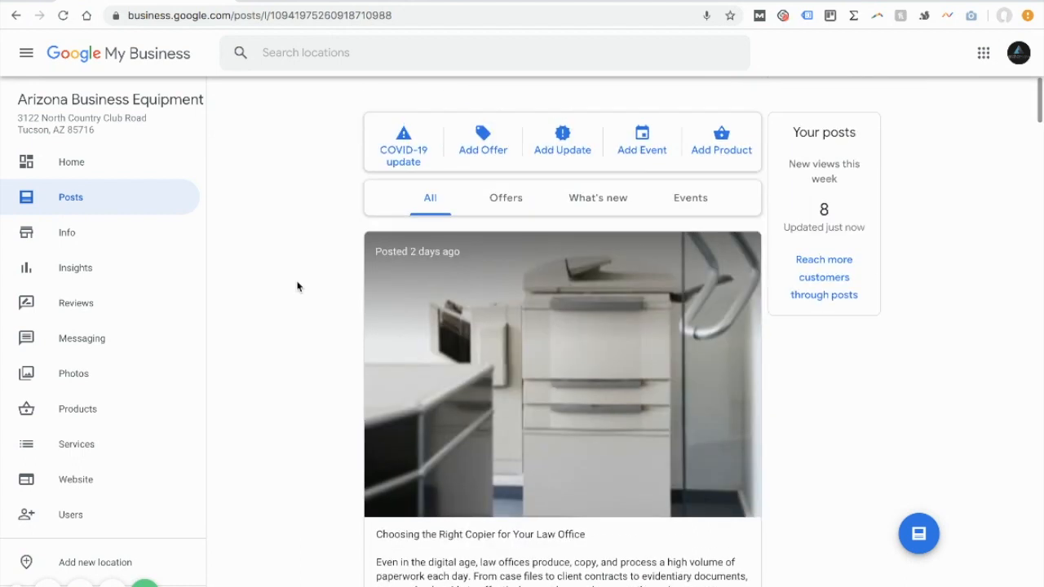
Step: View the creation forms for an offer, an update and a product, closing each without publishing
left_click(476, 144)
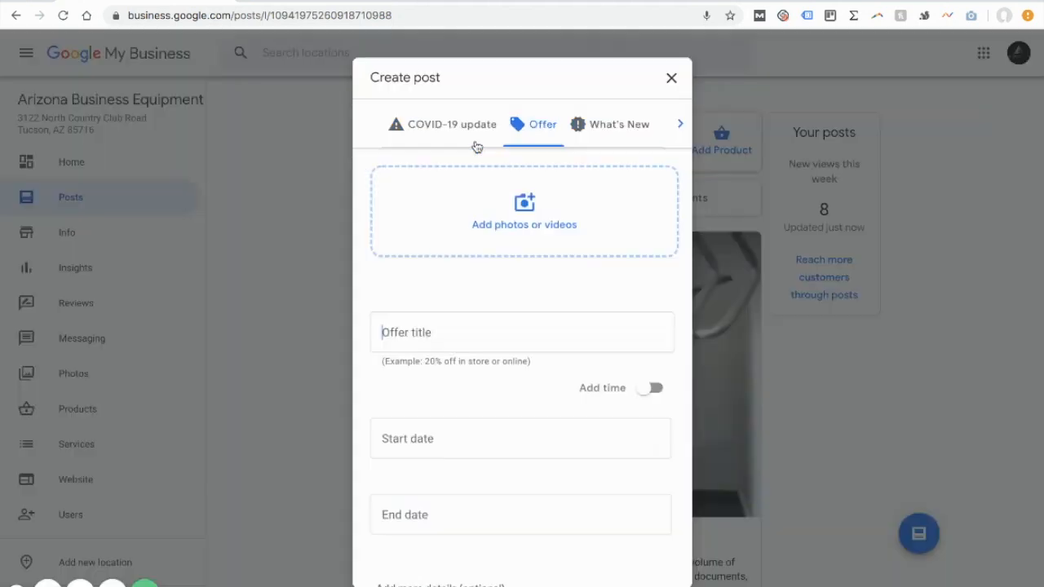
left_click(672, 76)
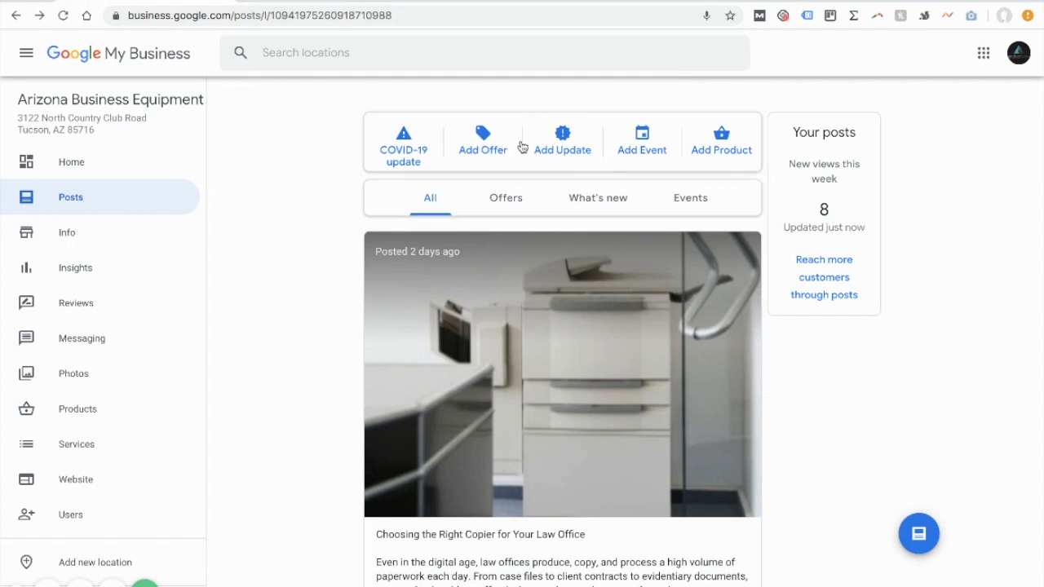
left_click(575, 158)
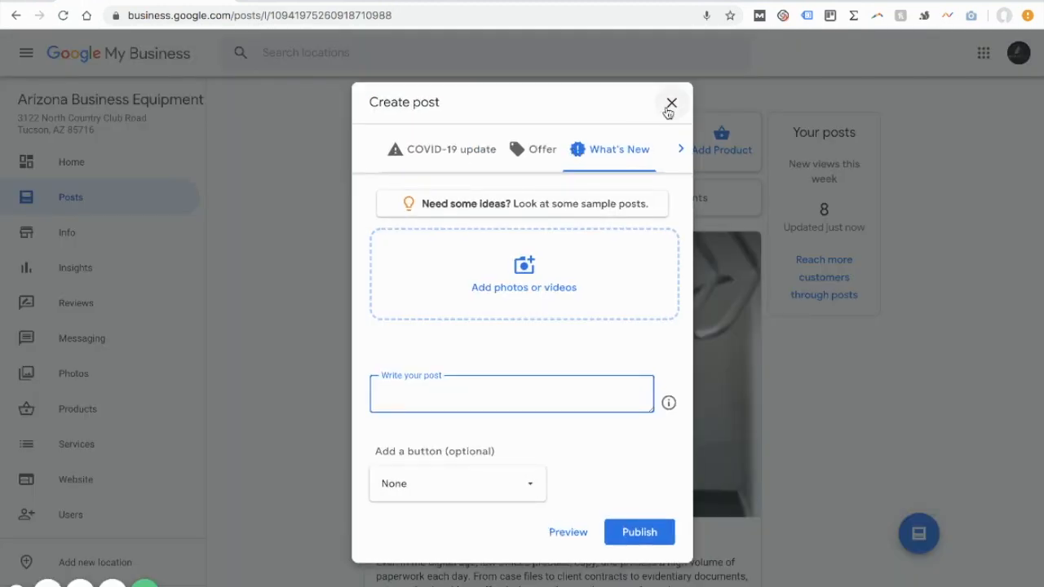
left_click(671, 105)
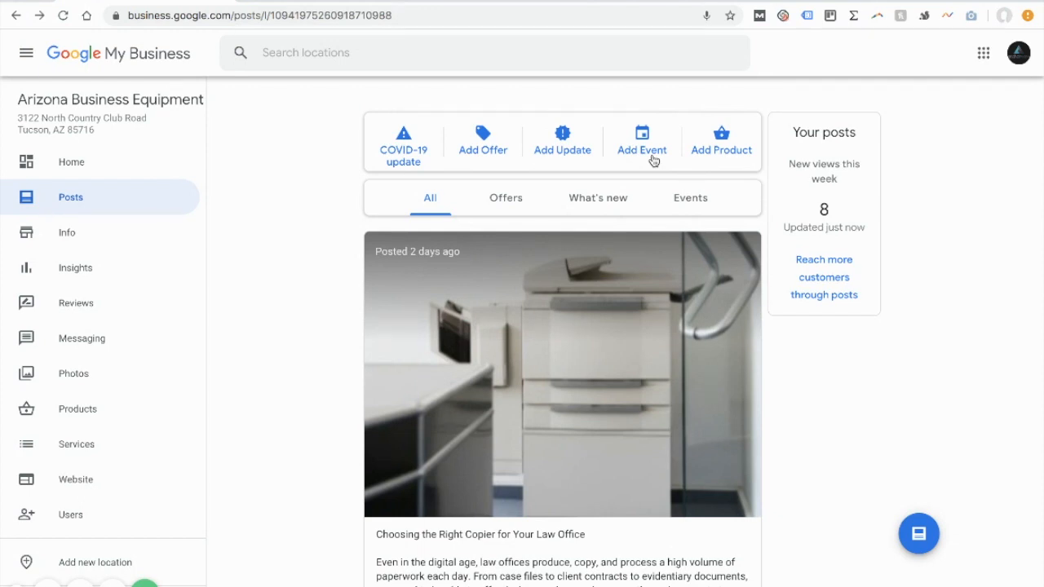
left_click(709, 159)
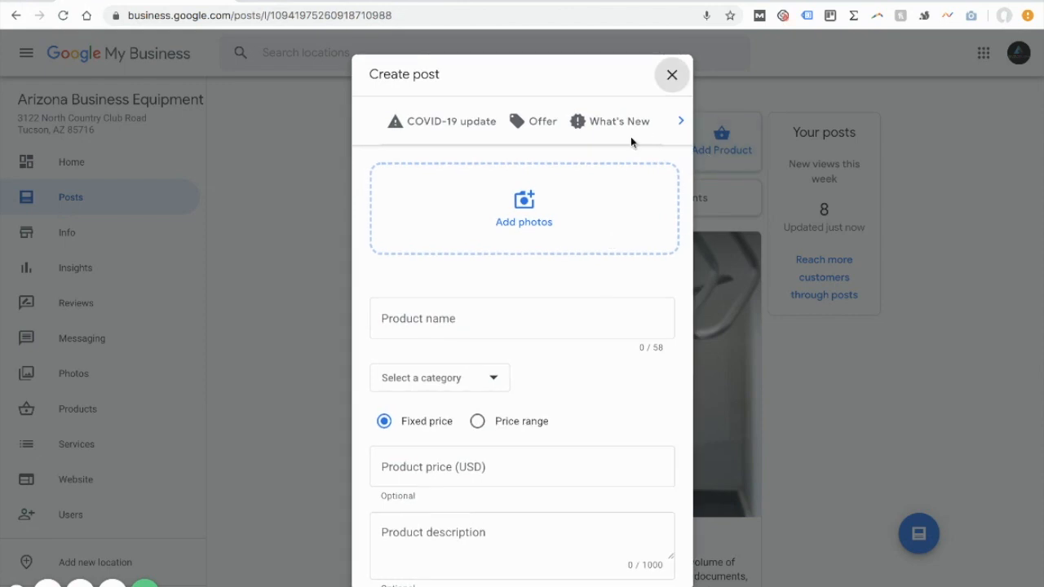
left_click(671, 74)
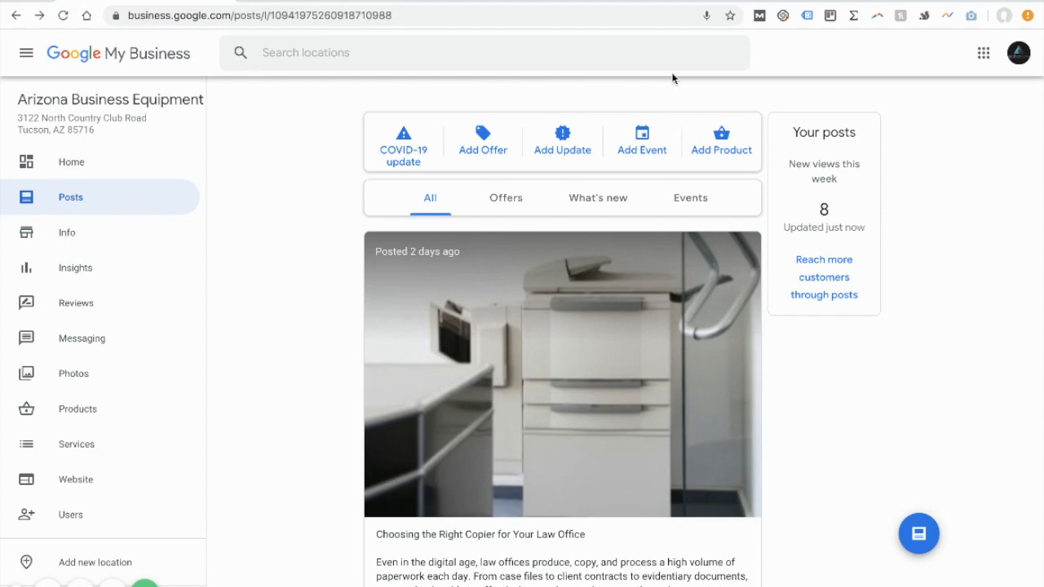
Step: Examine the latest post about choosing a law office copier, including its text and call-to-action button
left_click(598, 199)
scroll(553, 482, "down", 5)
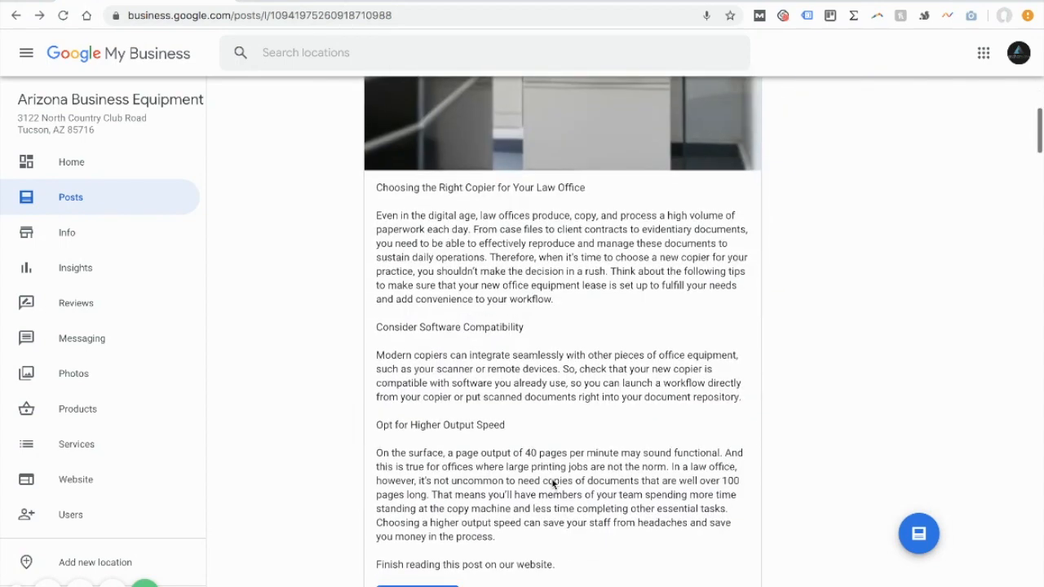
scroll(553, 483, "down", 1)
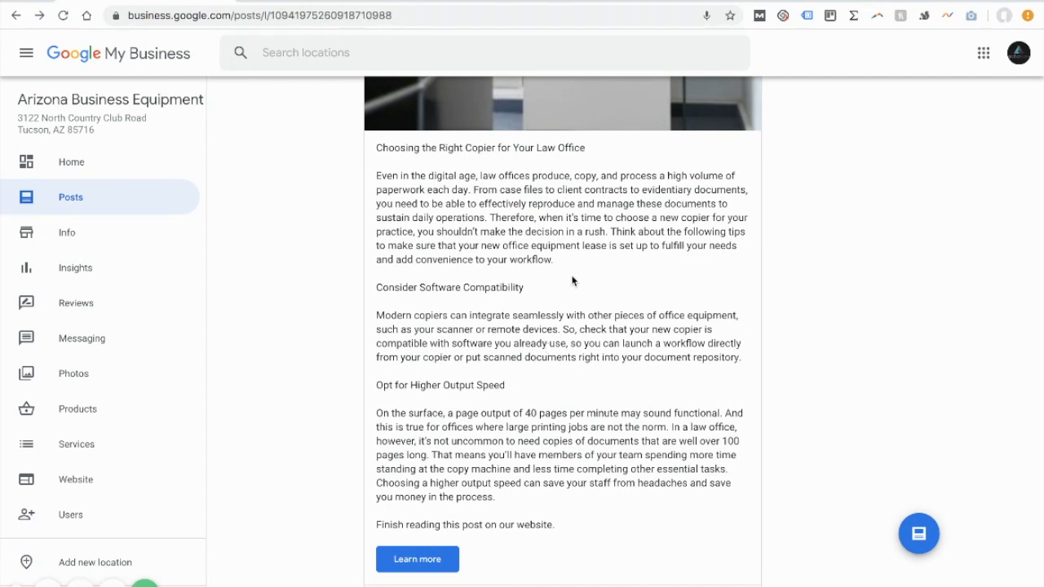
scroll(572, 280, "down", 2)
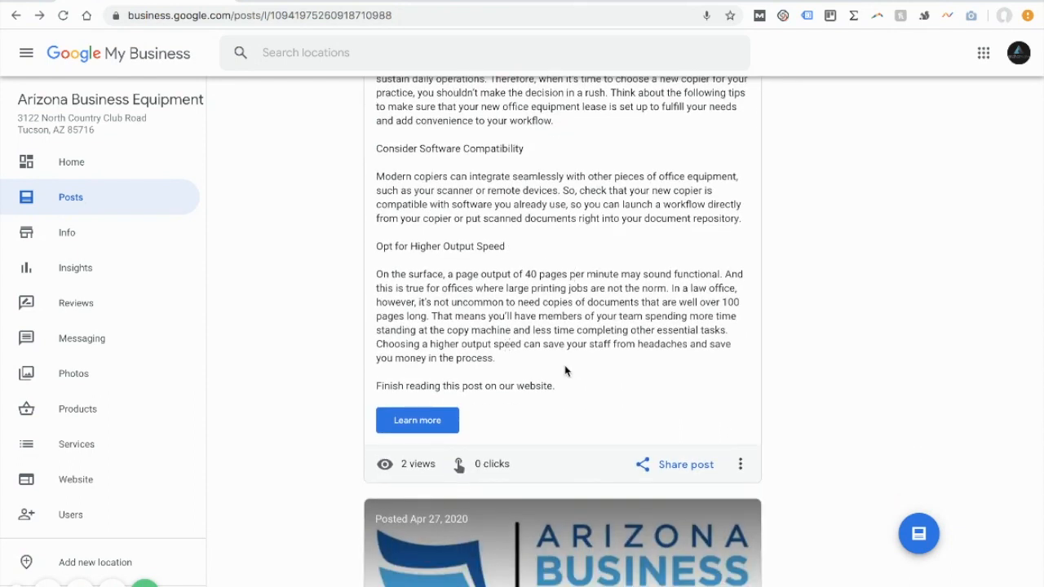
scroll(564, 371, "up", 1)
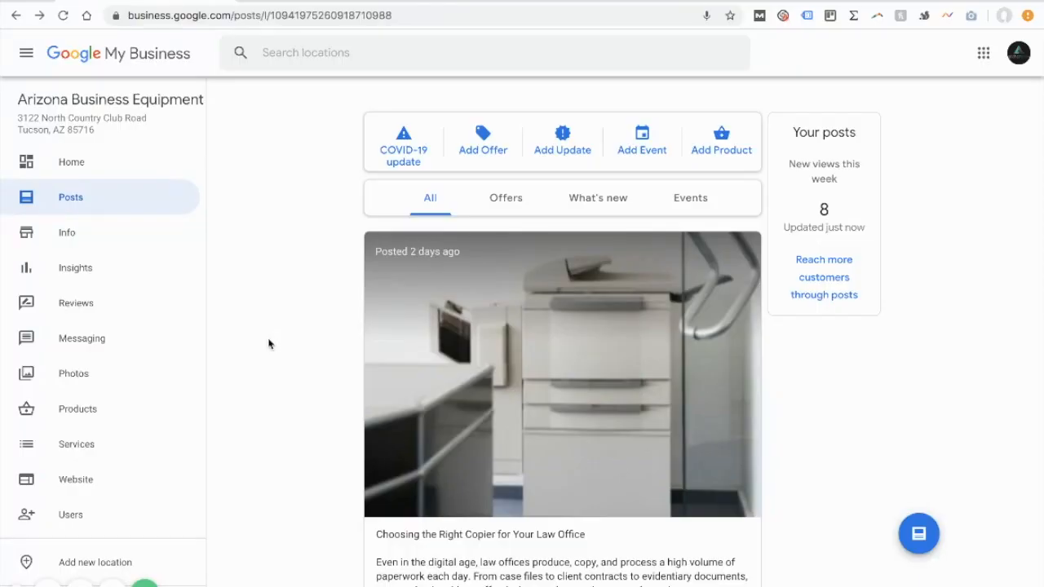
Step: Start a new post and set its type to What's New
left_click(919, 536)
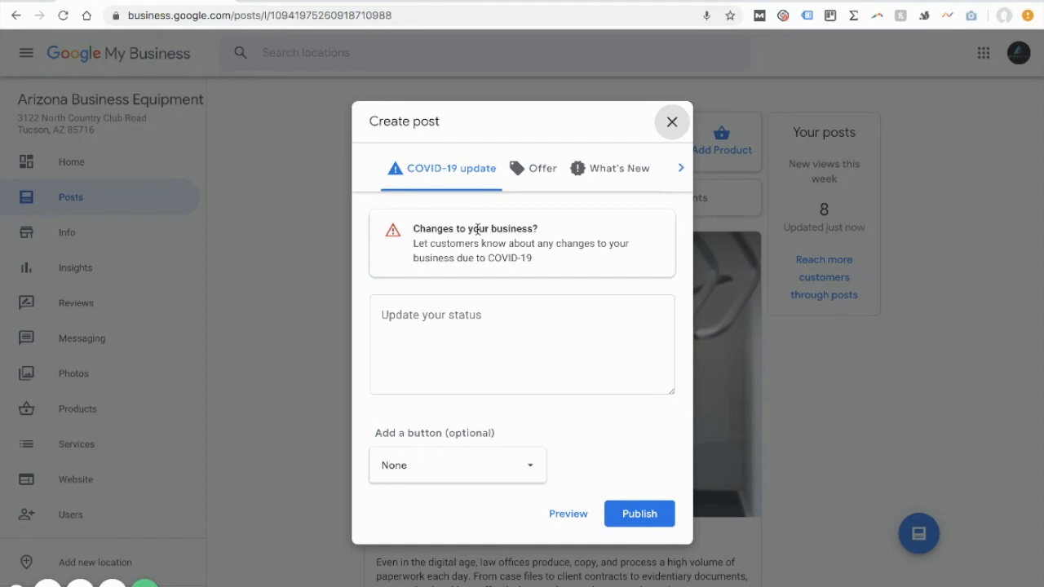
left_click(605, 177)
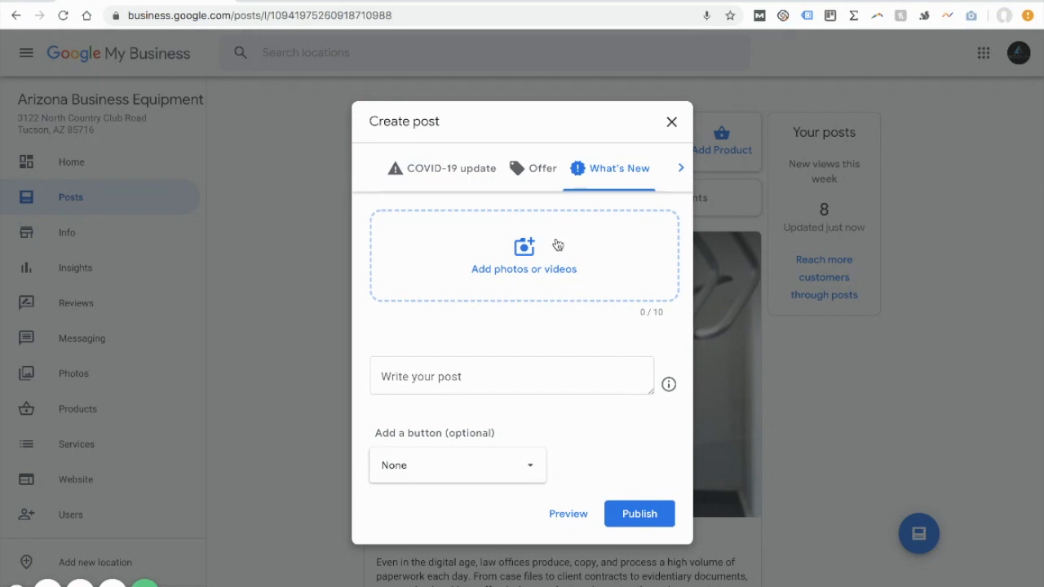
left_click(530, 171)
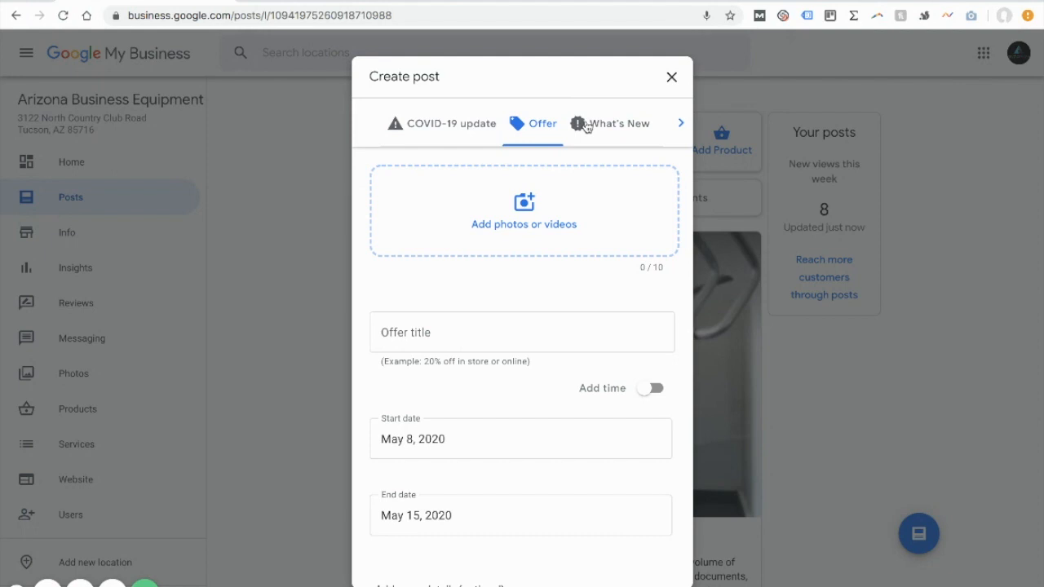
left_click(599, 123)
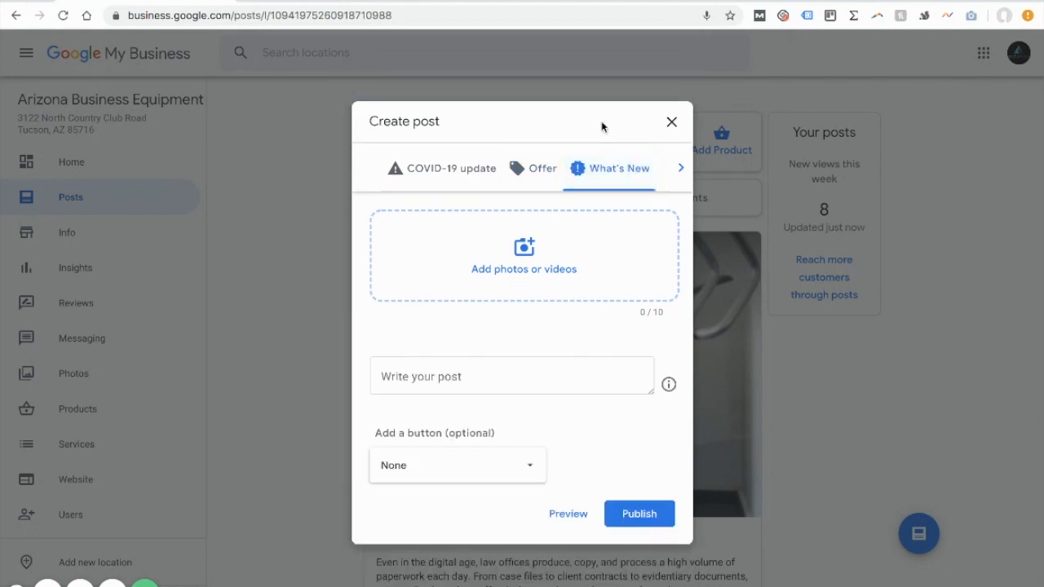
Step: Write "Copy goes here~" as the text of the What's New post
left_click(488, 375)
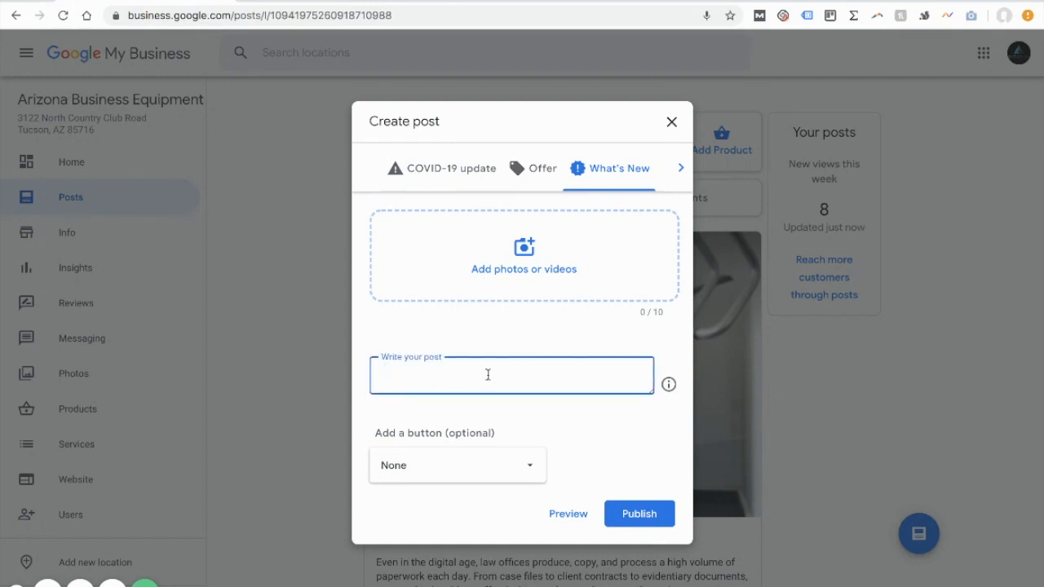
type("Copy goes here")
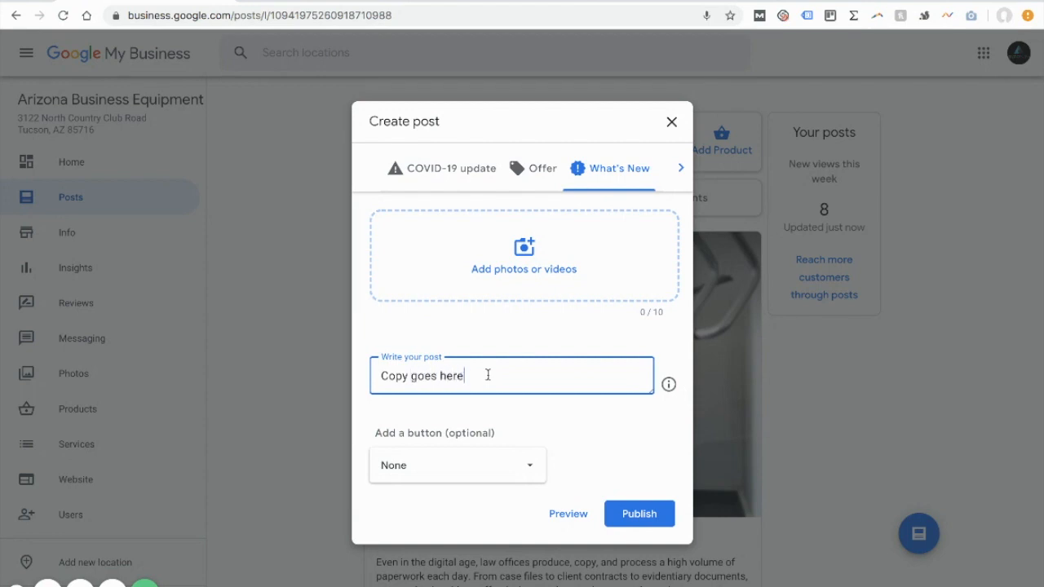
type("—")
Step: Attach a screenshot of the map search results from the computer to the post
left_click(491, 260)
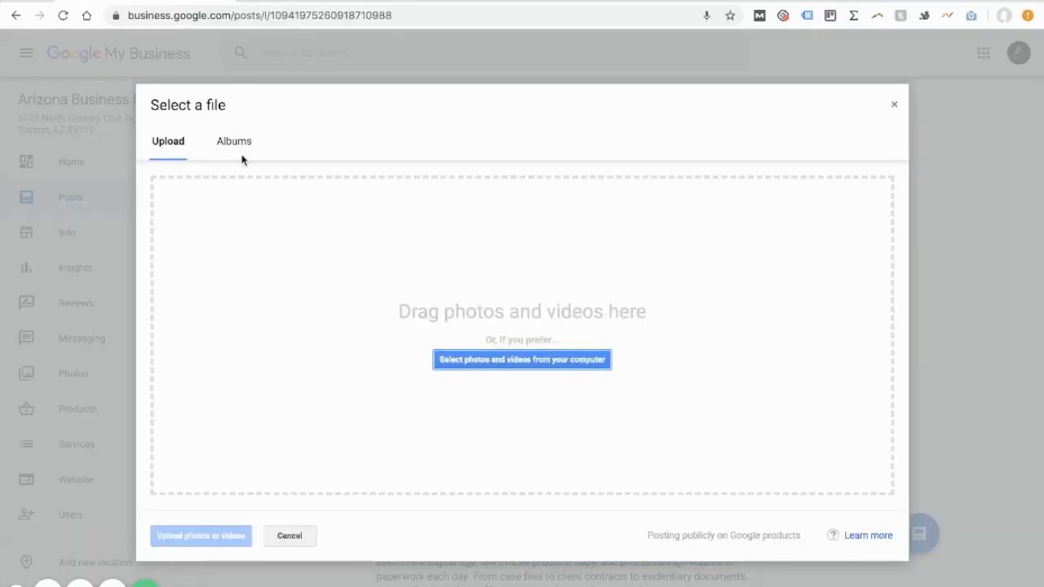
left_click(453, 365)
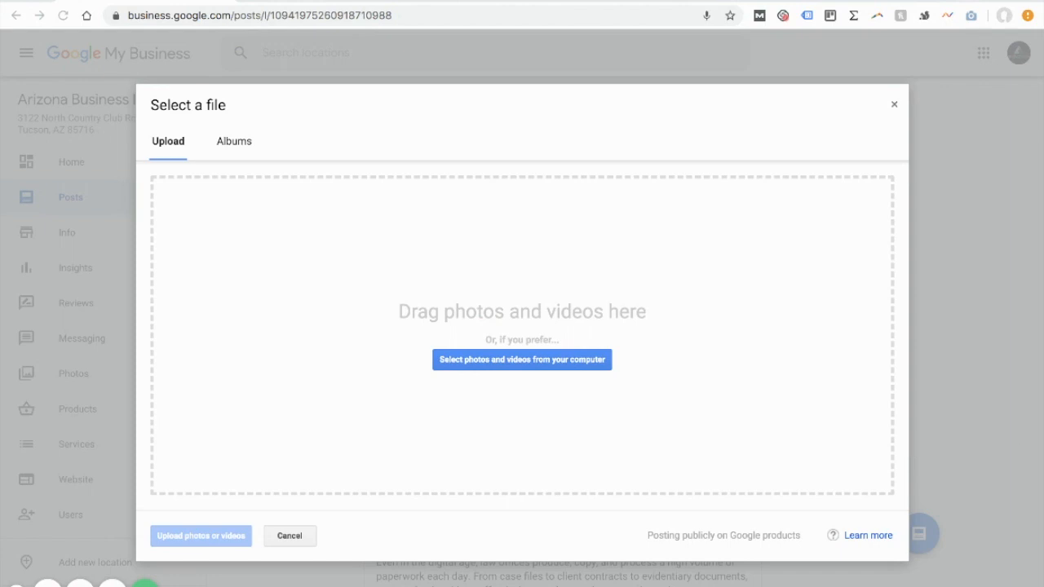
left_click(572, 344)
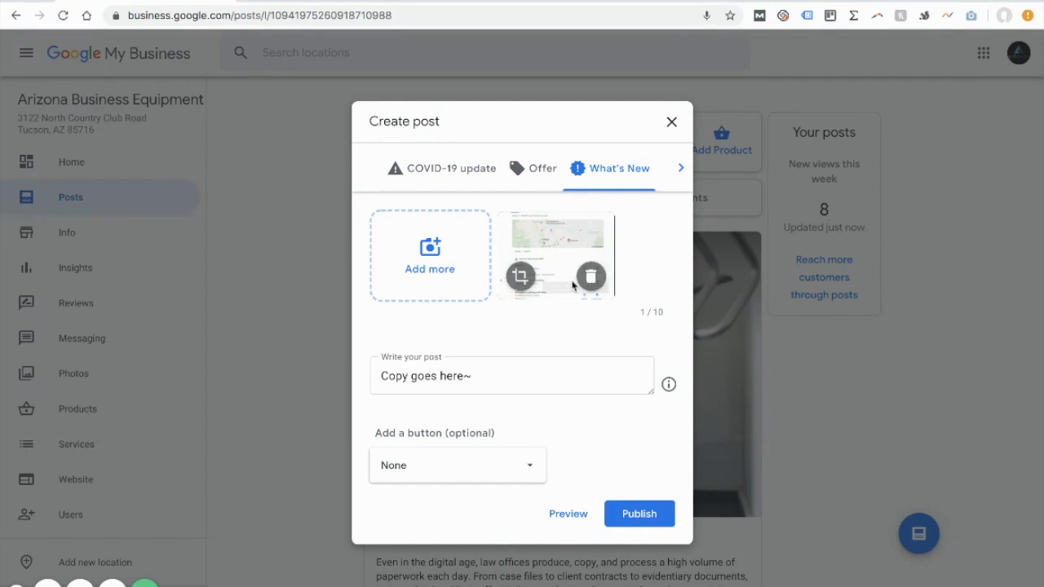
Step: Add a "Learn more" button to the post with the link google.com/contact
left_click(471, 474)
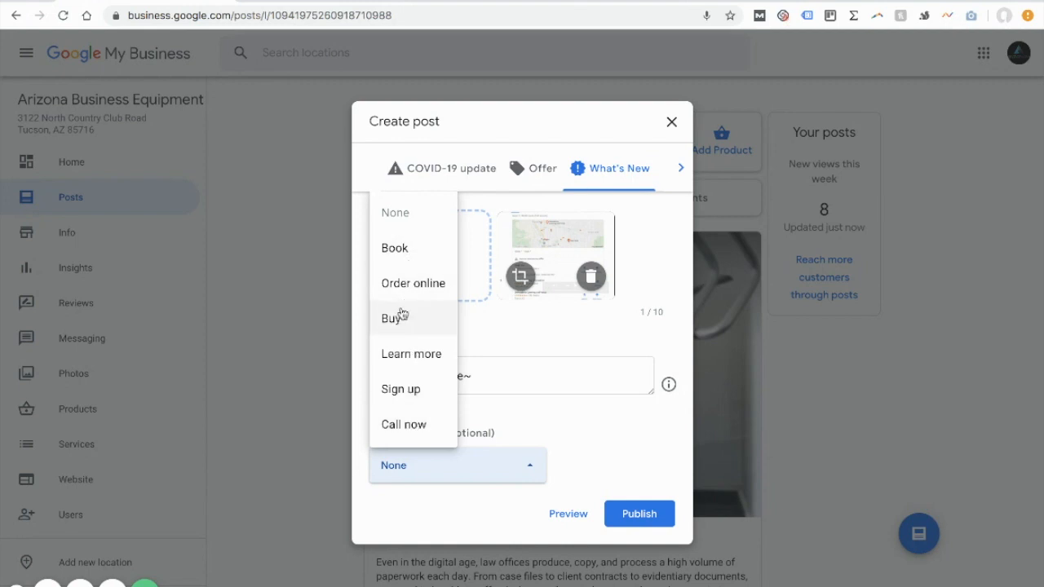
left_click(415, 359)
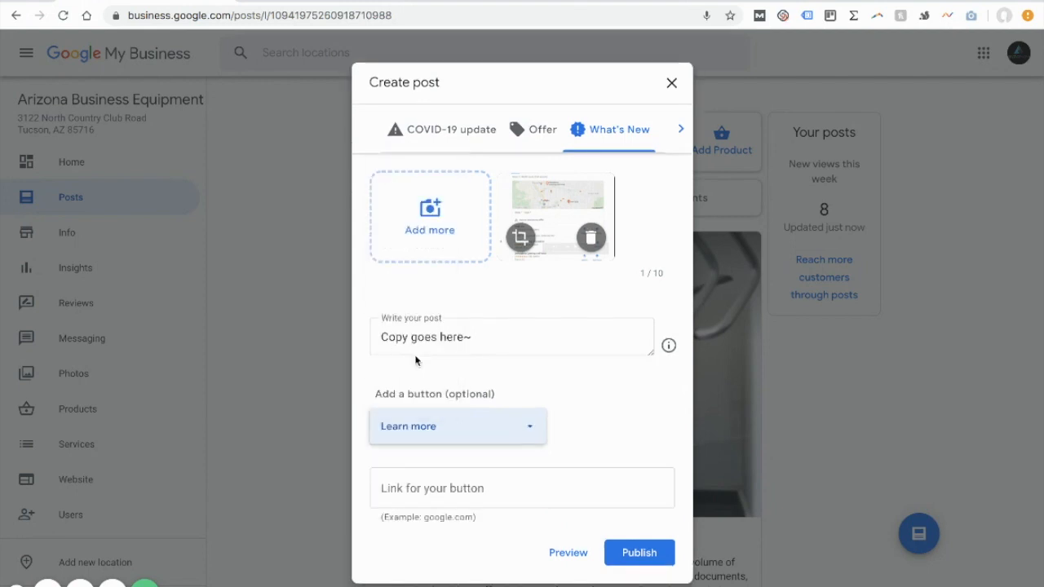
left_click(531, 488)
type("gog")
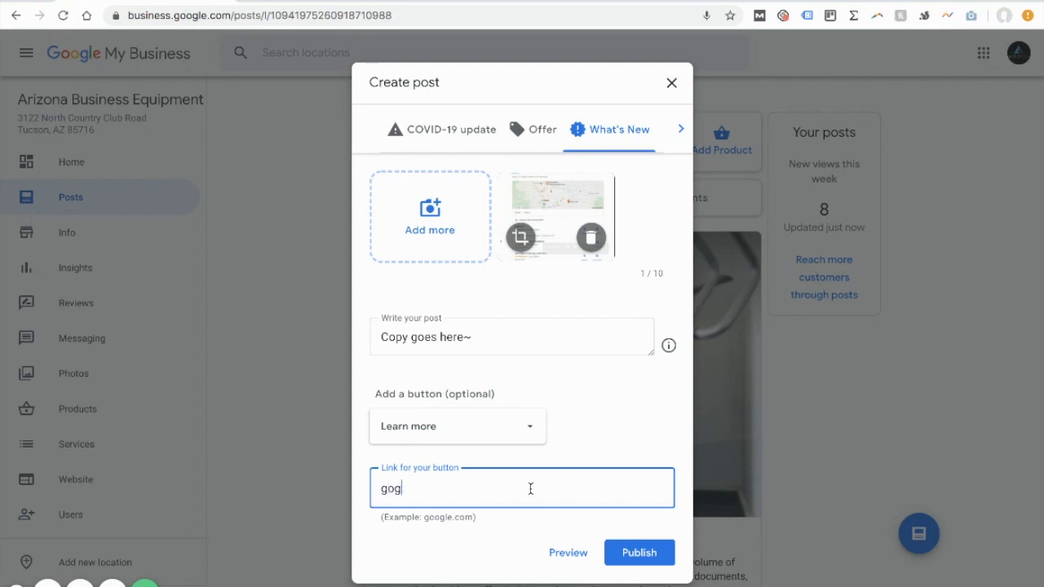
key("BackSpace")
type("ogle.com/contact")
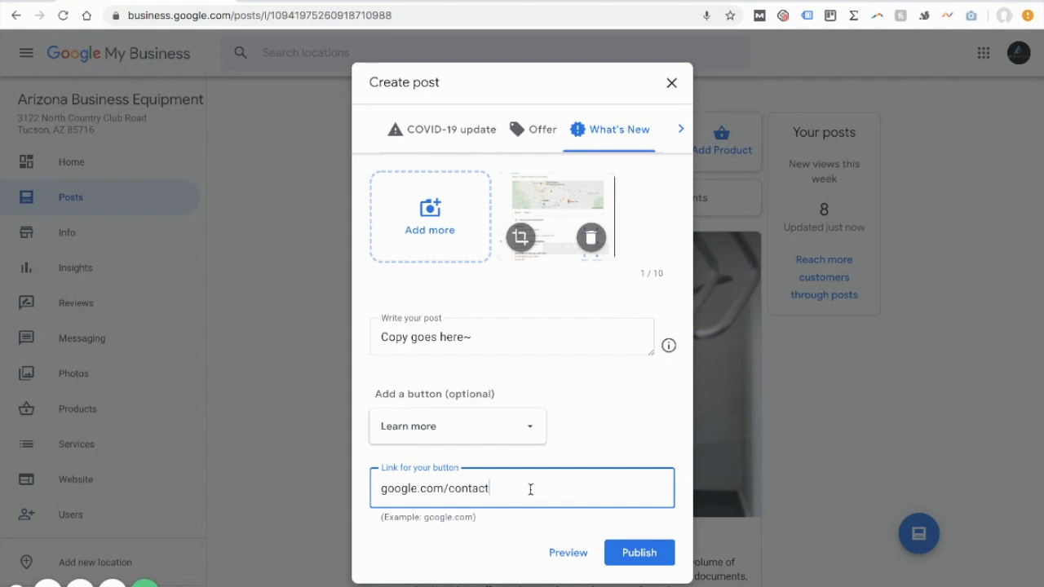
left_click_drag(387, 489, 491, 489)
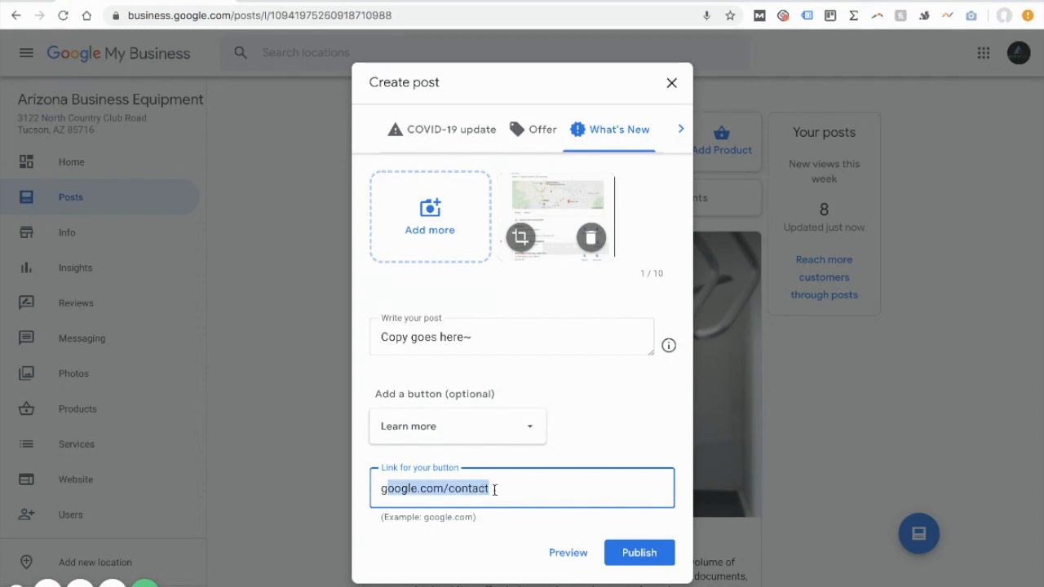
left_click(487, 489)
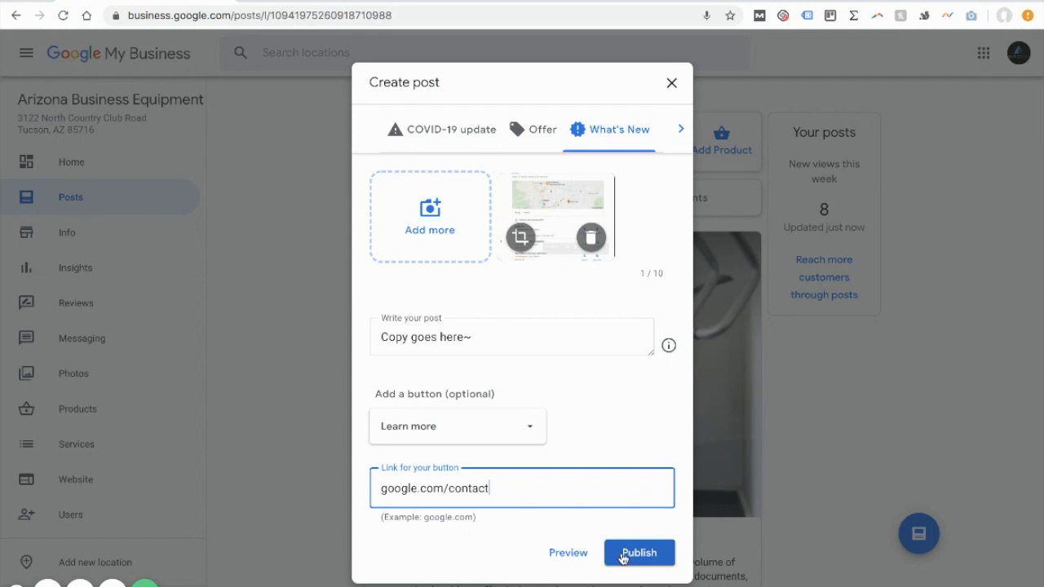
Step: Preview the post's image, text and button, and close the draft without publishing it
left_click(571, 553)
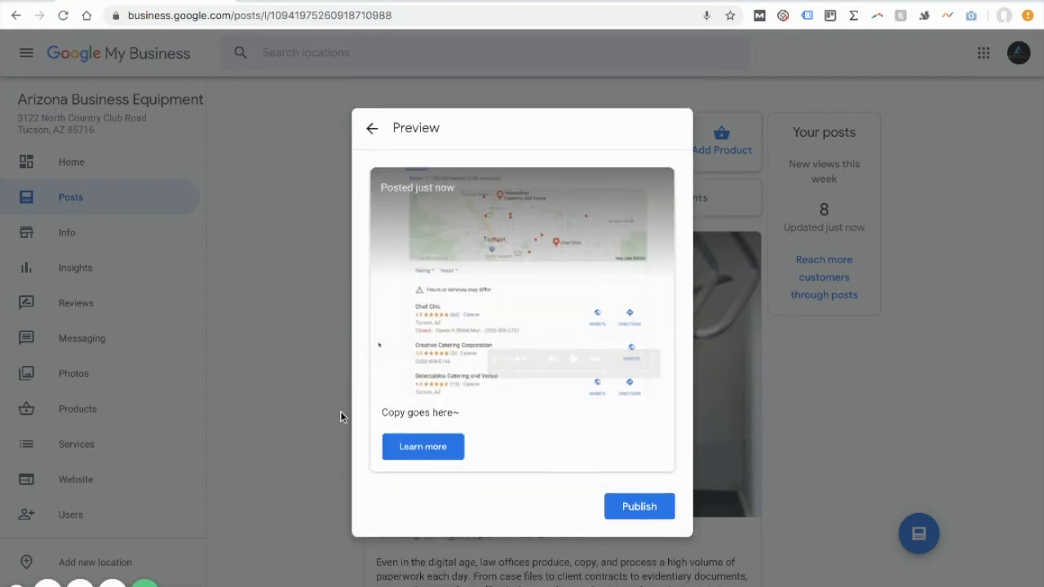
left_click_drag(374, 416, 460, 413)
left_click(442, 413)
left_click_drag(392, 413, 447, 415)
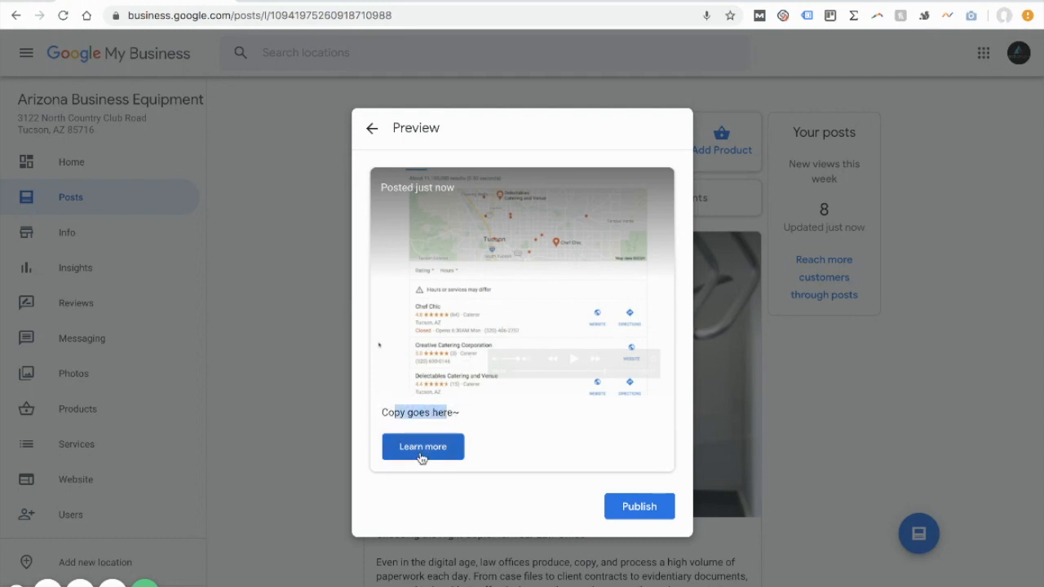
left_click(369, 130)
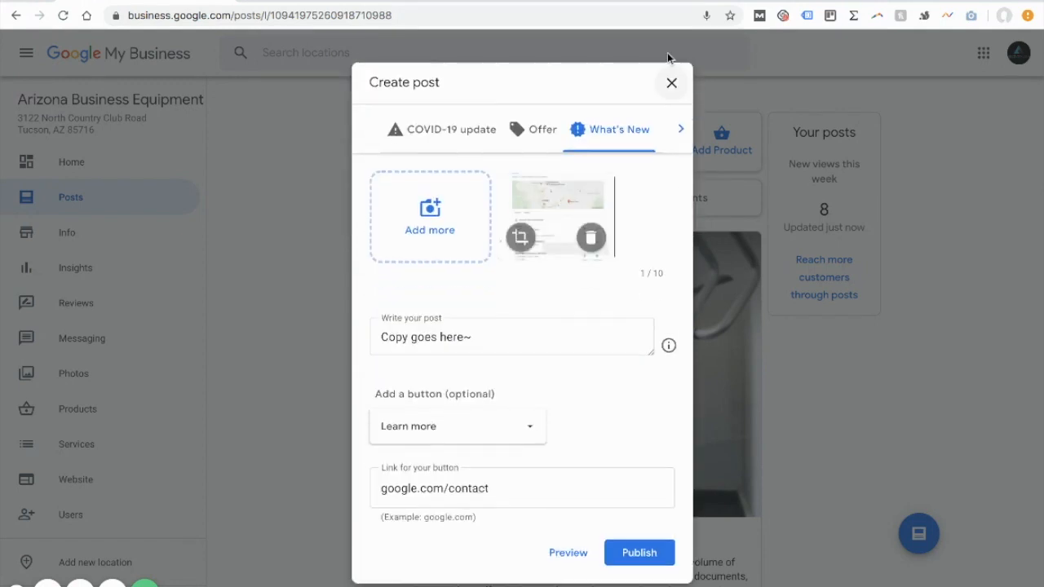
left_click(671, 82)
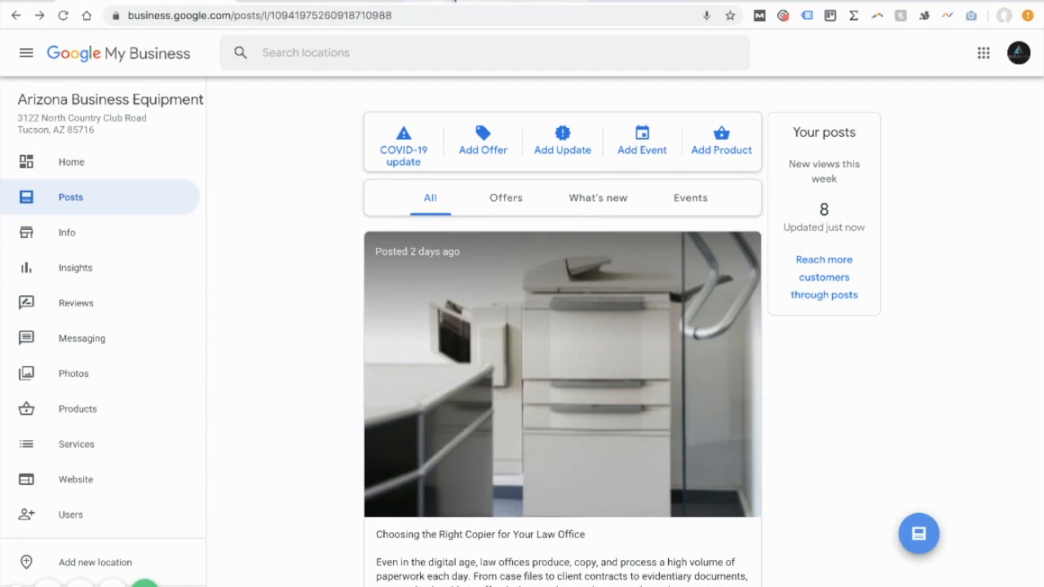
Step: Search Google for "arizona business equipment" and find the latest post in the business's knowledge panel
left_click(445, 1)
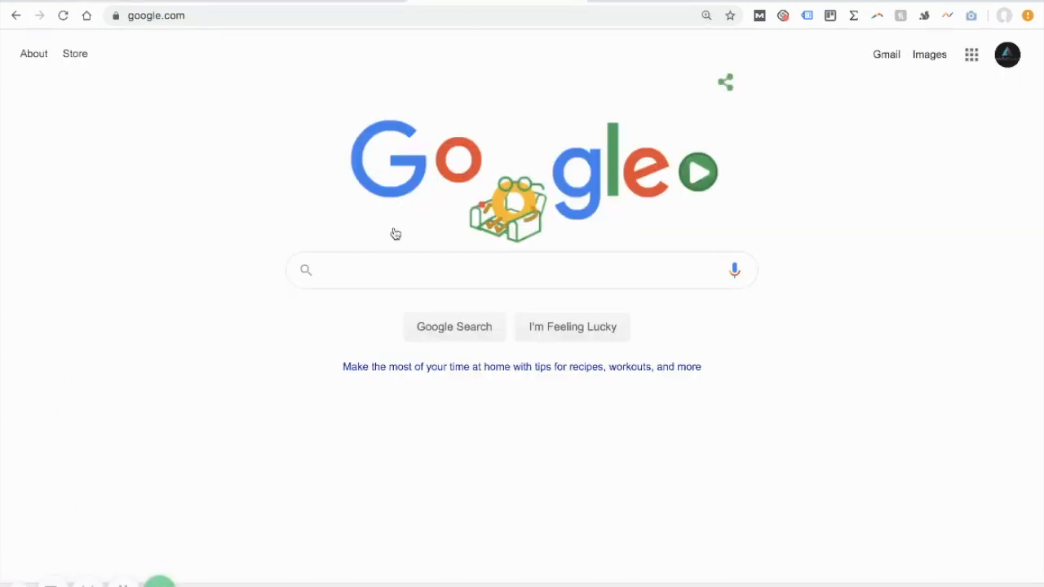
type("arizona business equipment")
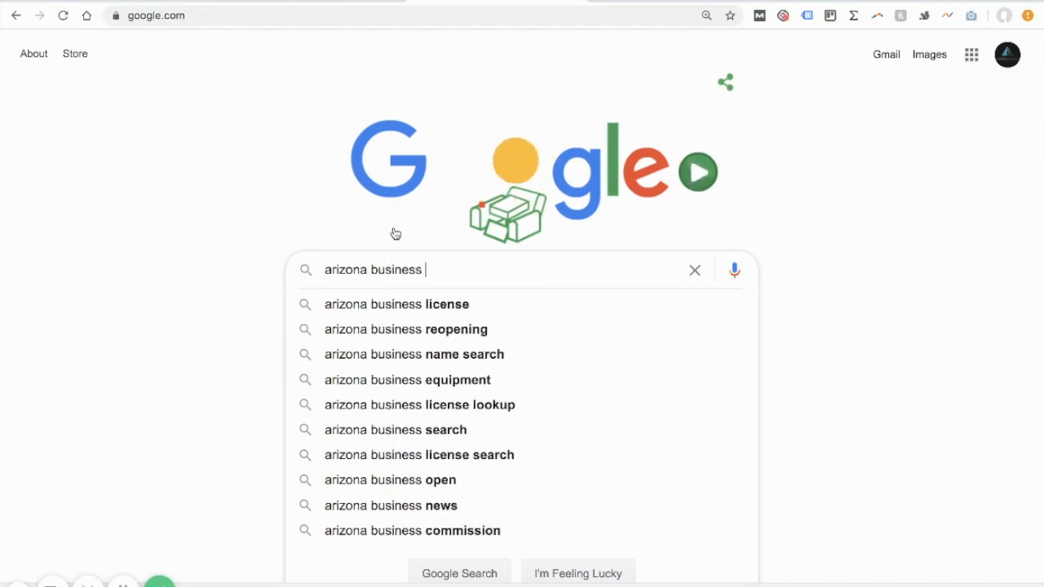
key("Return")
scroll(637, 280, "down", 8)
scroll(638, 280, "down", 7)
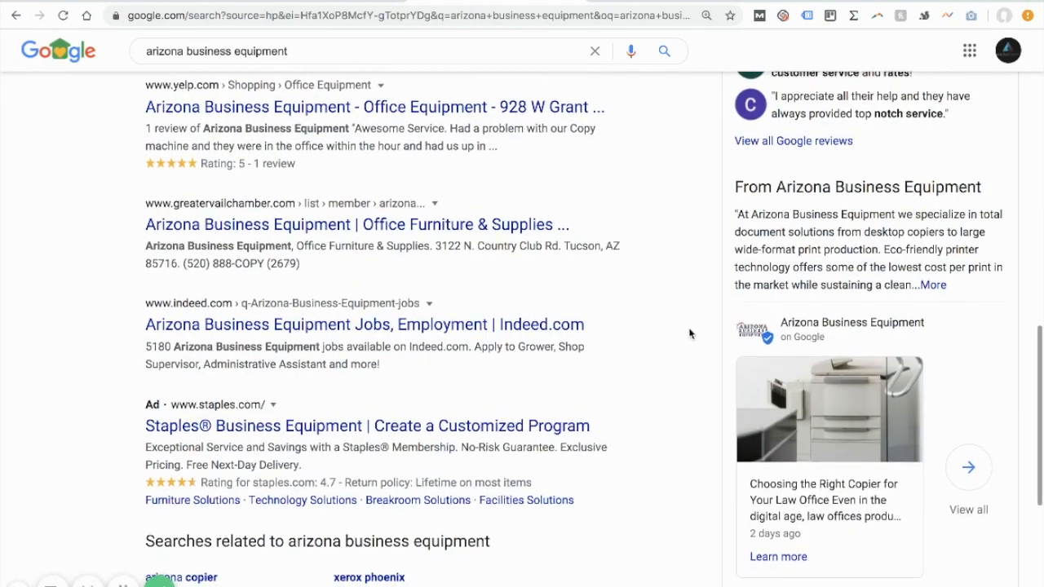
Step: Look over the business's knowledge panel in the search results, from its photos and reviews down to the latest post
scroll(834, 438, "down", 1)
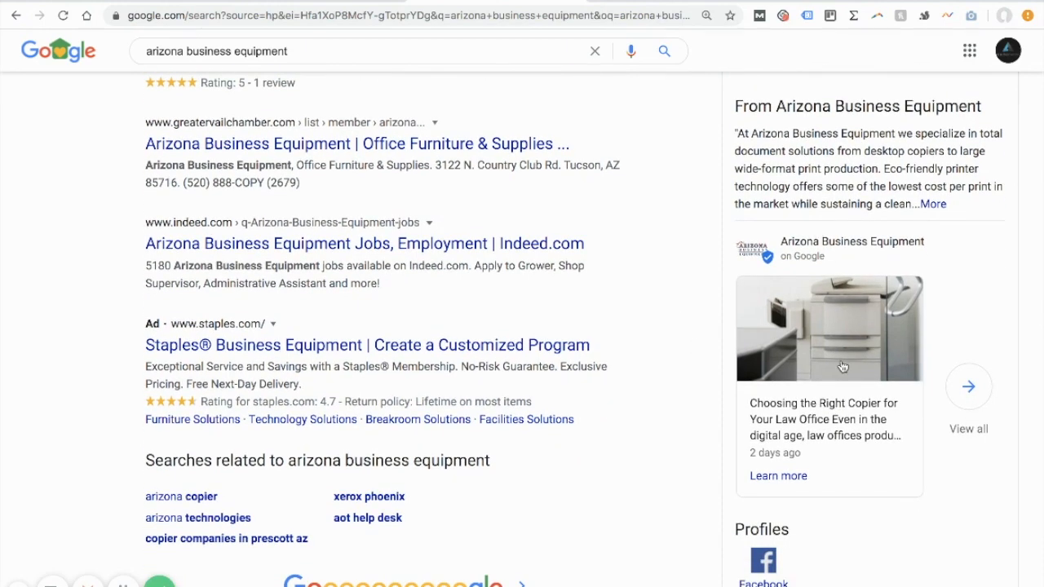
scroll(879, 211, "up", 8)
scroll(879, 210, "up", 5)
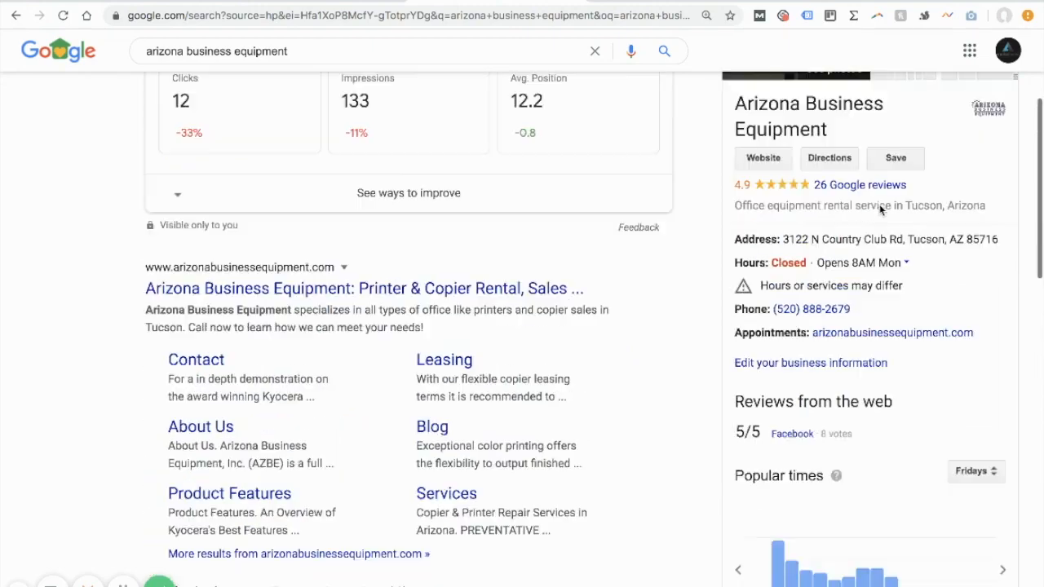
scroll(871, 259, "down", 7)
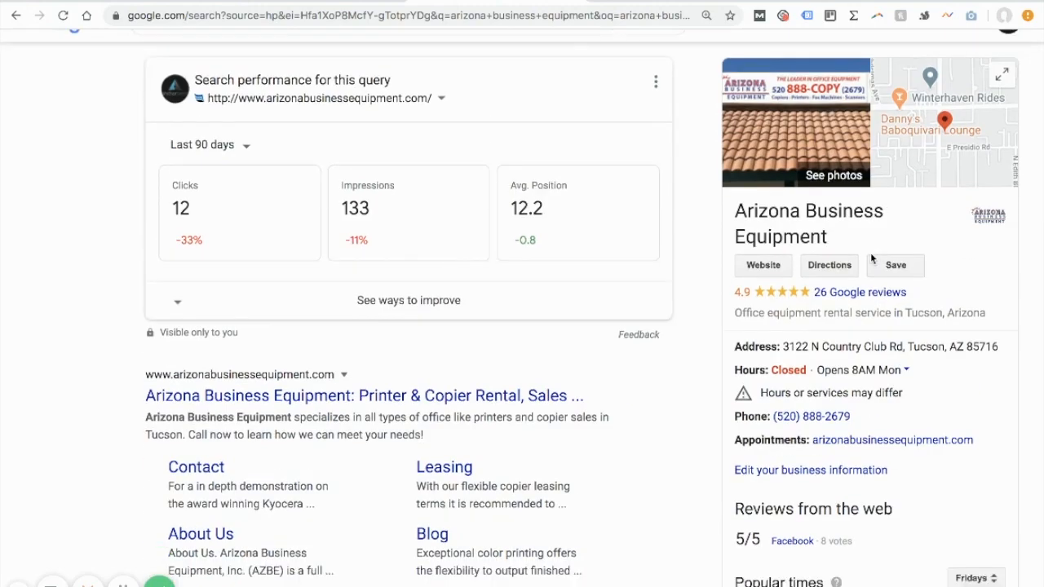
scroll(871, 259, "down", 4)
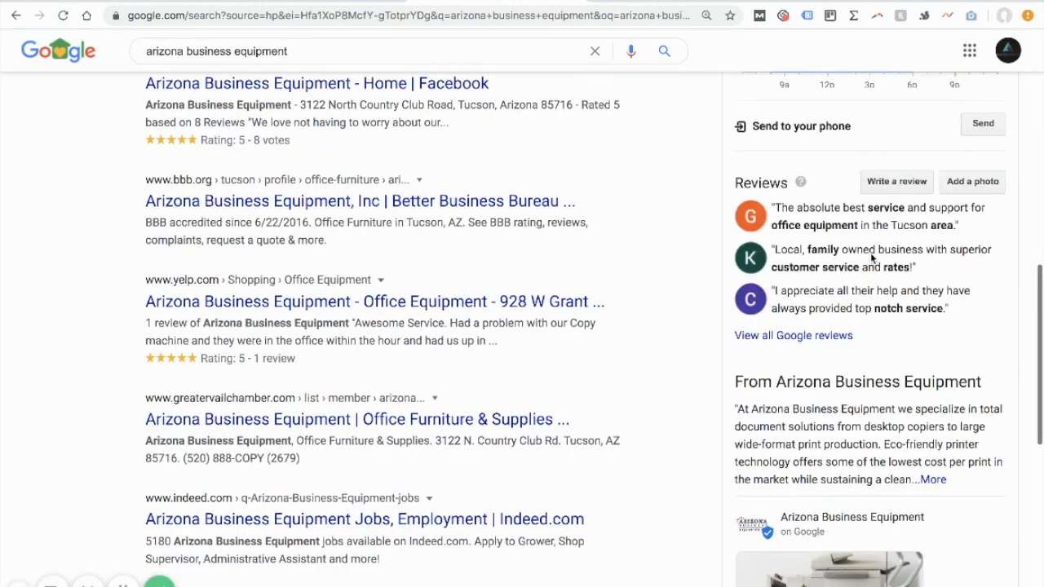
scroll(871, 258, "down", 2)
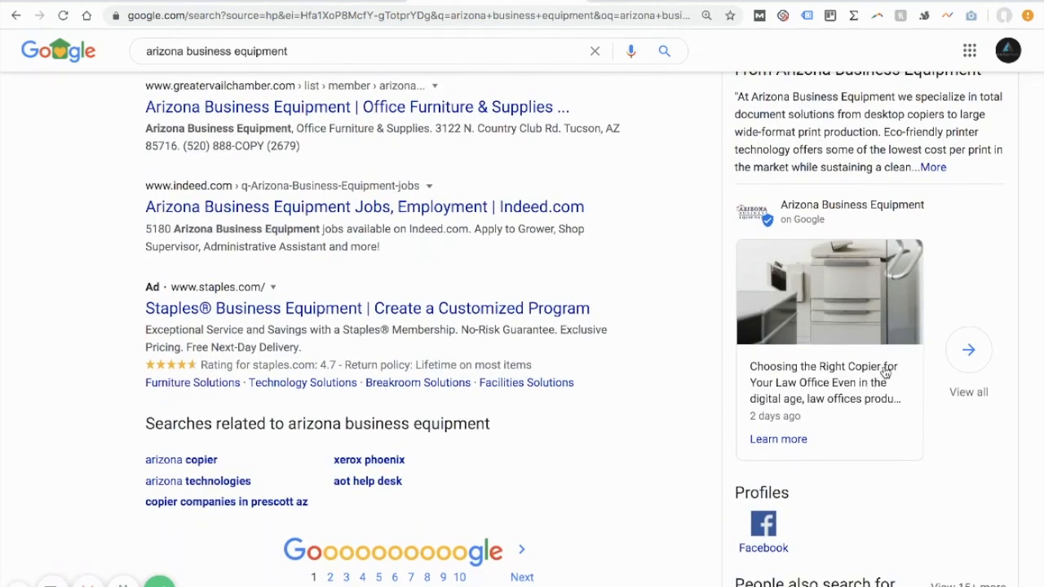
Step: Open the latest post from the knowledge panel, read it along with the older updates beneath it, and close it
left_click(818, 332)
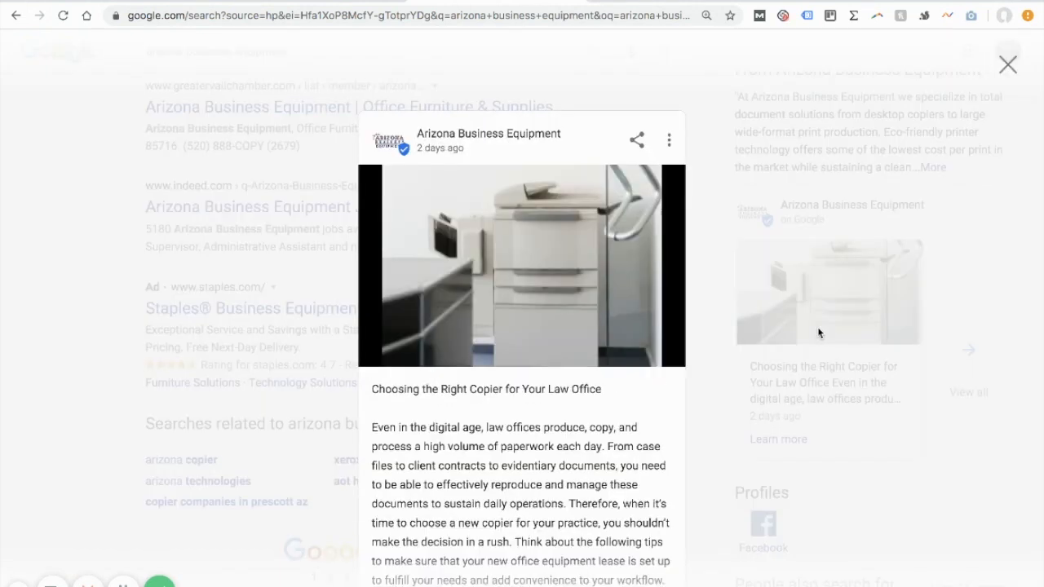
scroll(538, 318, "down", 3)
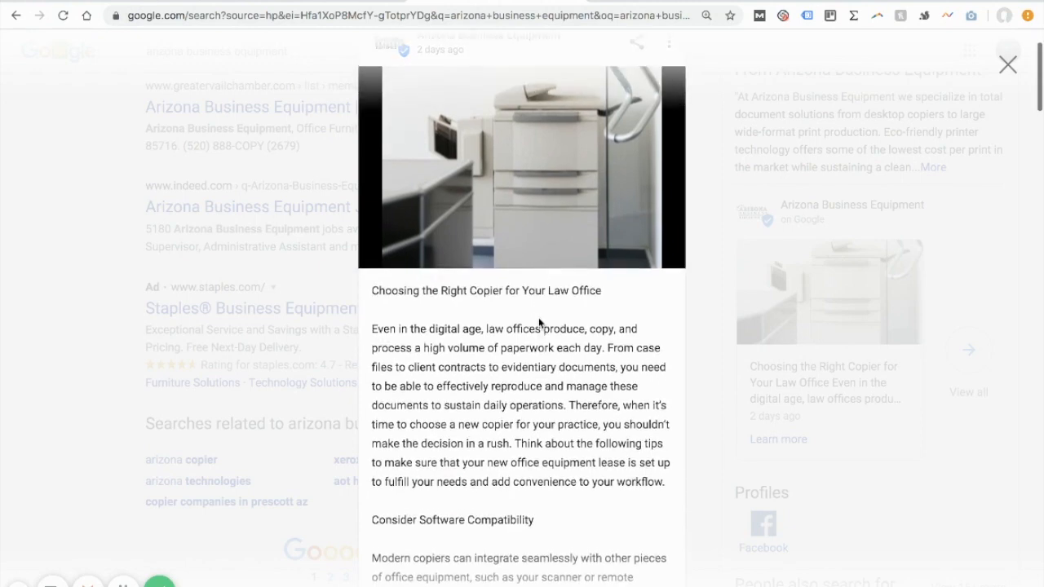
scroll(538, 317, "down", 6)
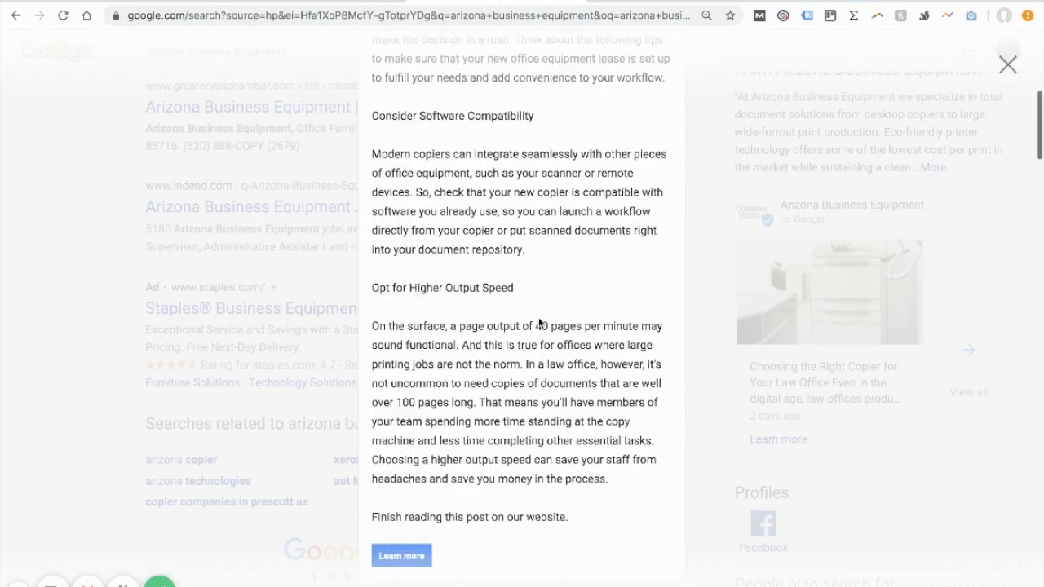
scroll(539, 318, "down", 1)
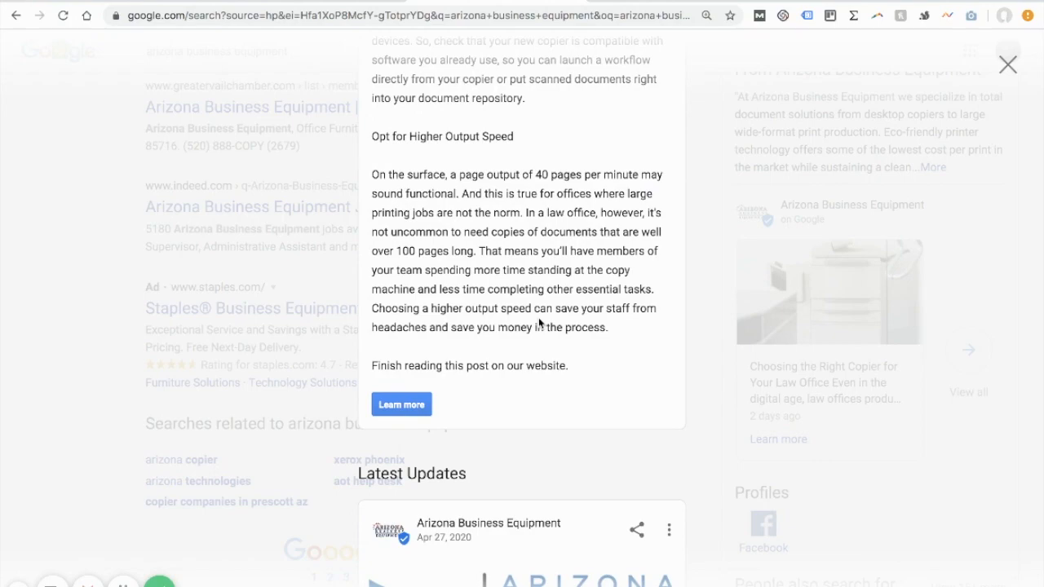
scroll(538, 317, "down", 3)
scroll(538, 317, "down", 4)
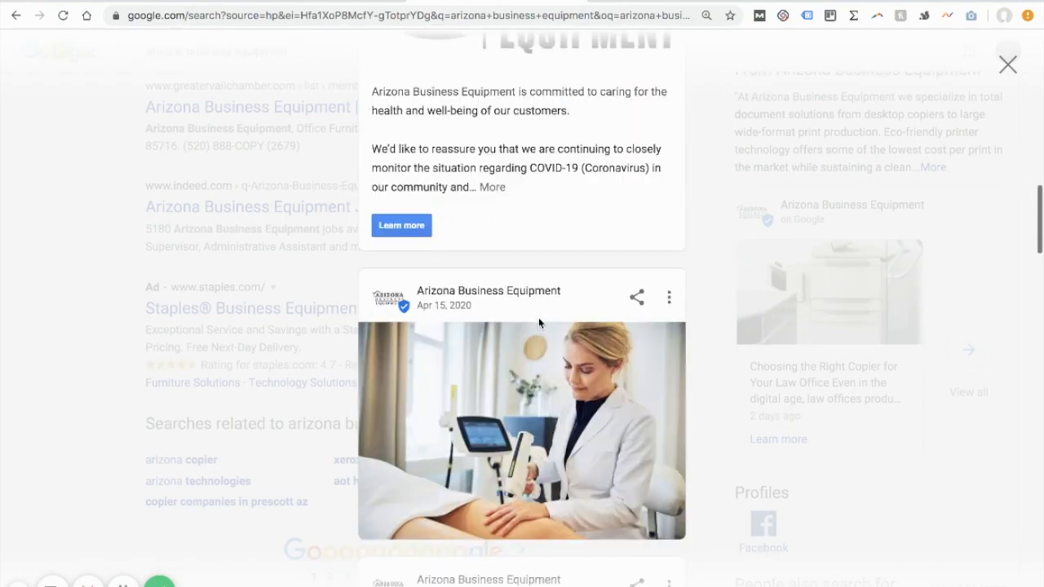
scroll(538, 323, "down", 12)
scroll(538, 323, "up", 20)
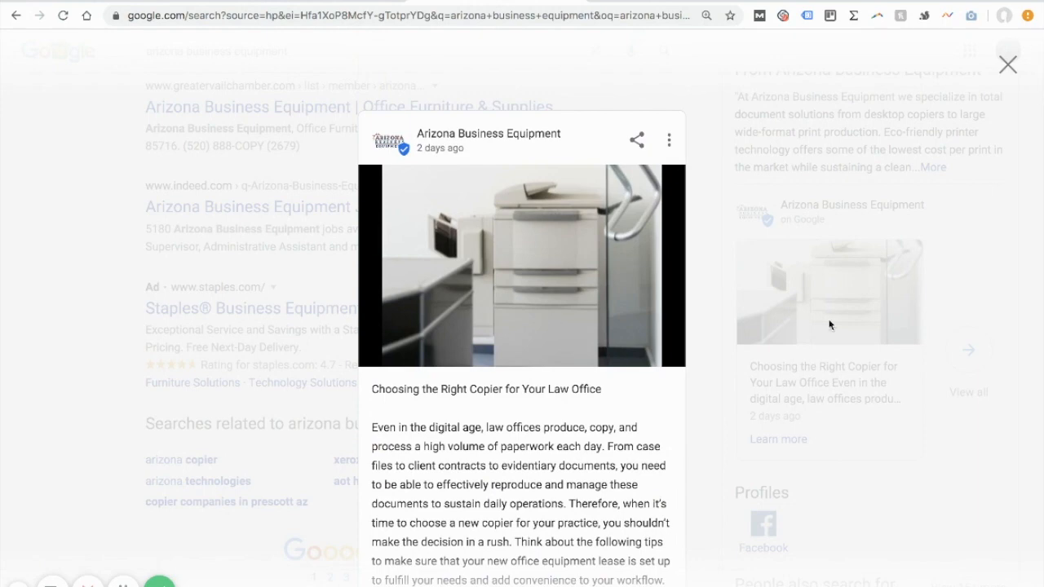
left_click(1008, 65)
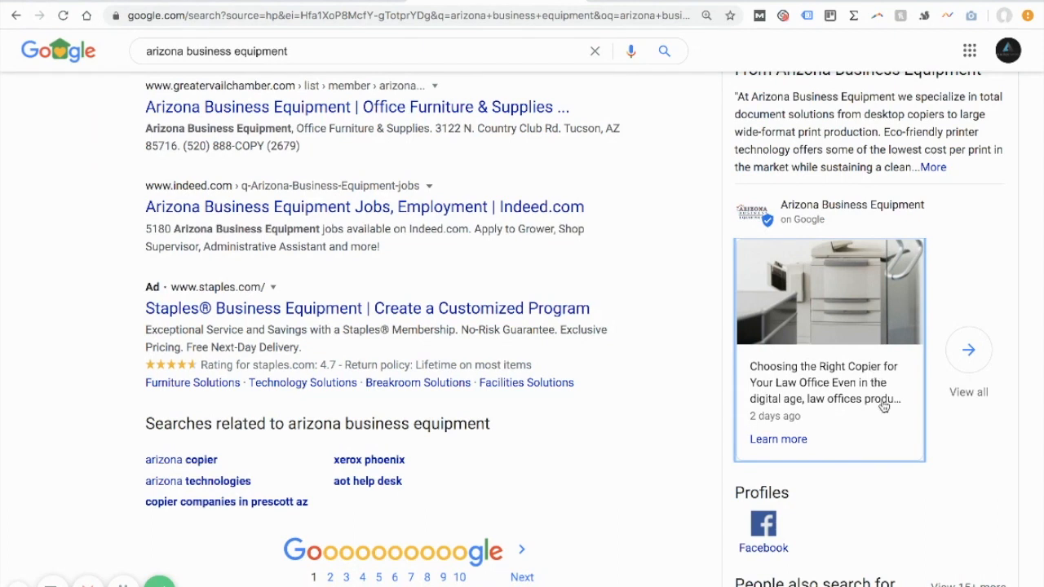
scroll(884, 405, "up", 1)
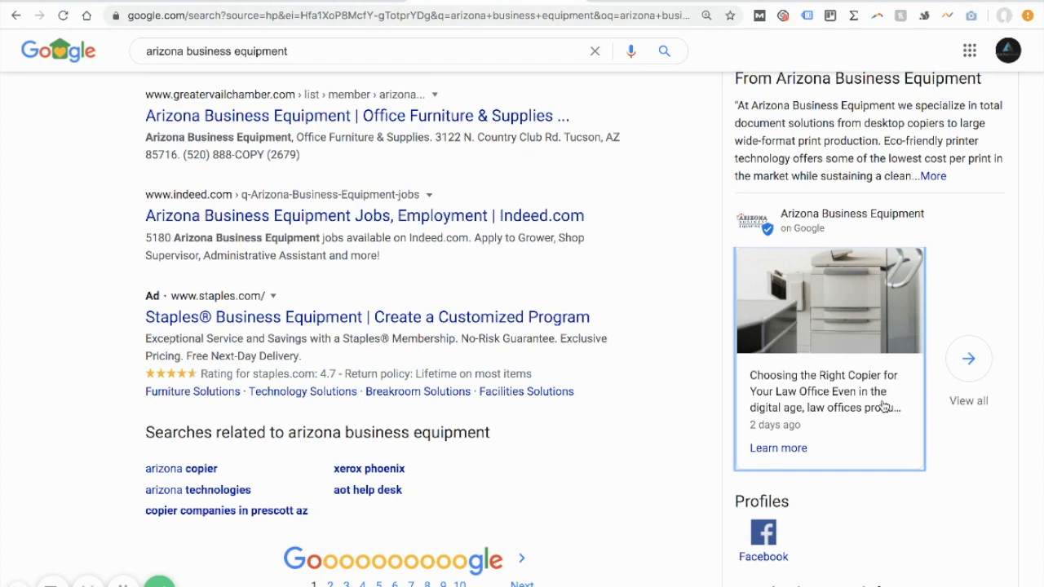
scroll(883, 406, "up", 1)
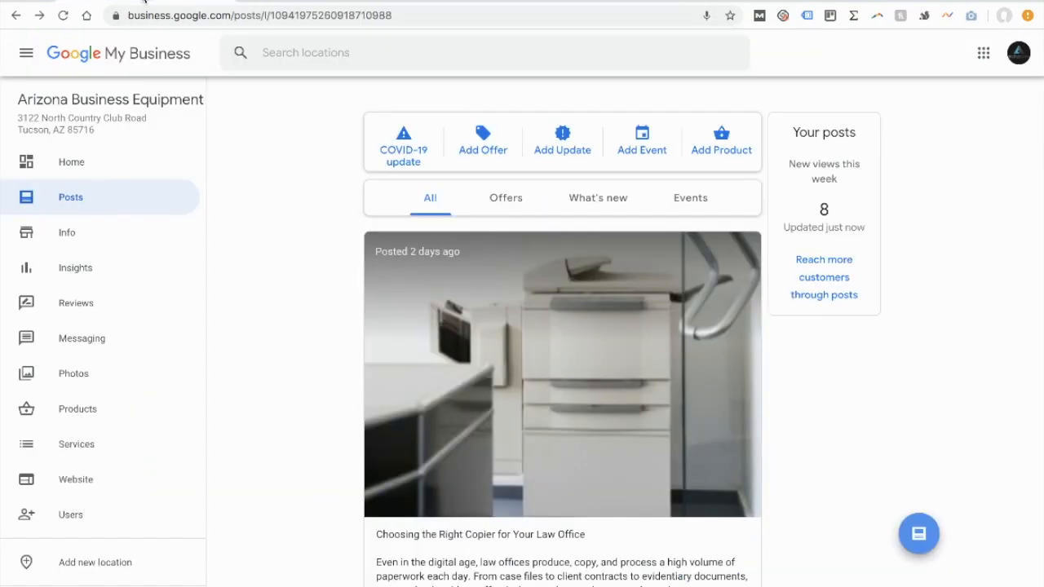
Step: Examine the "Choosing the Right Copier for Your Law Office" post on the Google My Business Posts page, including its photo, text and button
scroll(310, 326, "down", 1)
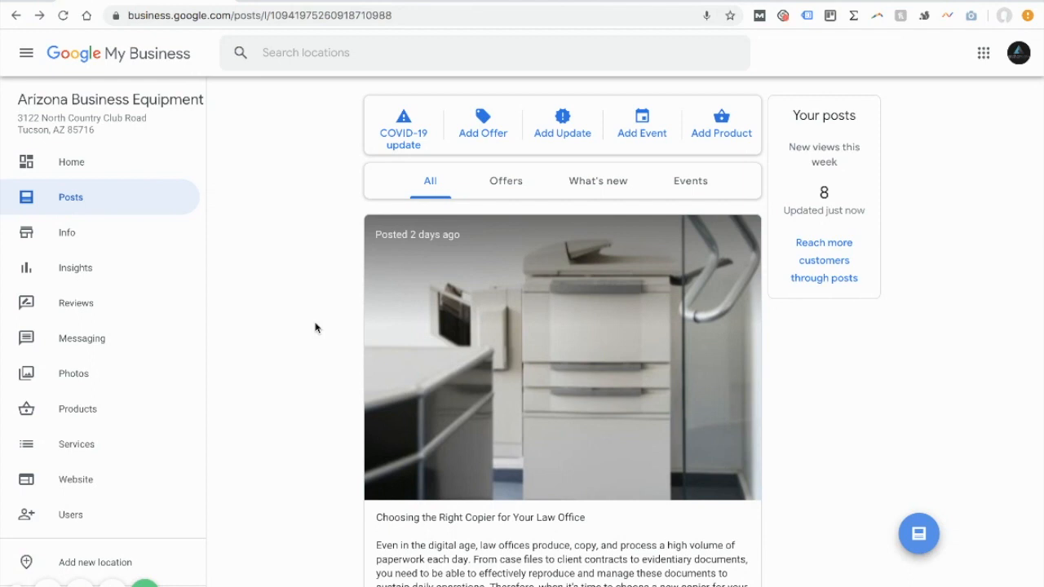
scroll(316, 328, "down", 1)
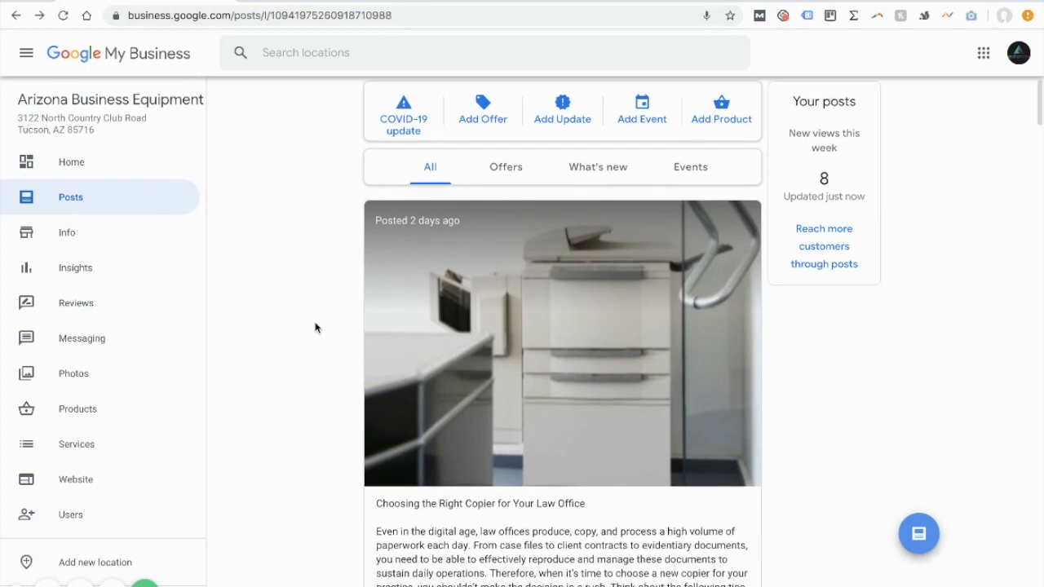
scroll(316, 328, "up", 1)
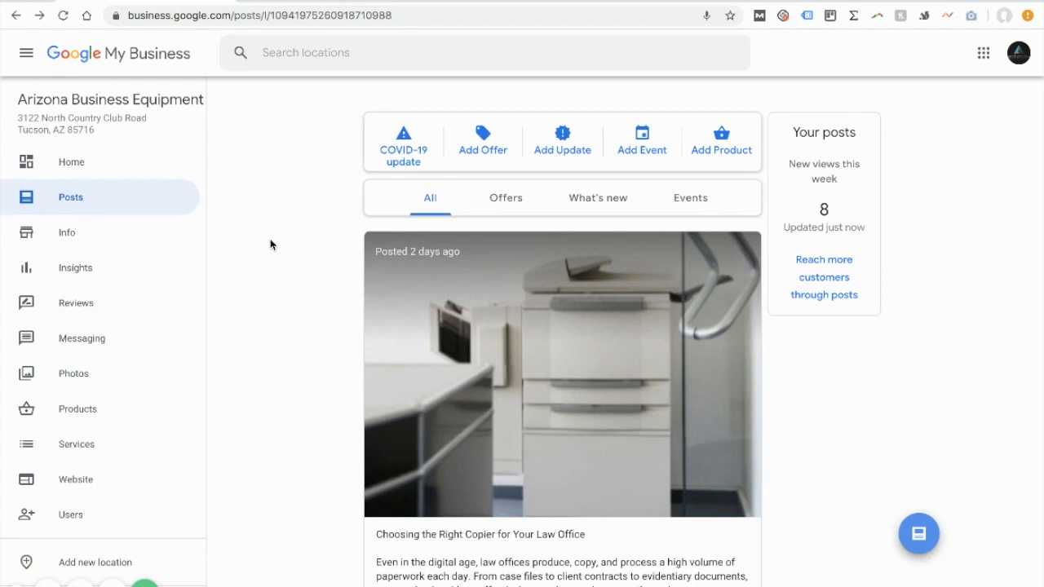
scroll(271, 245, "down", 2)
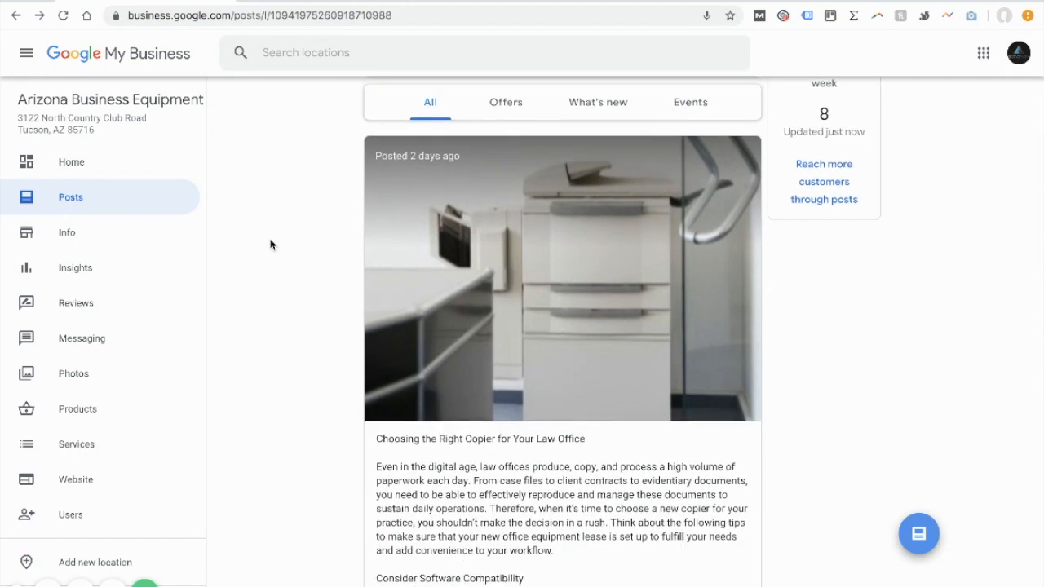
scroll(271, 244, "down", 1)
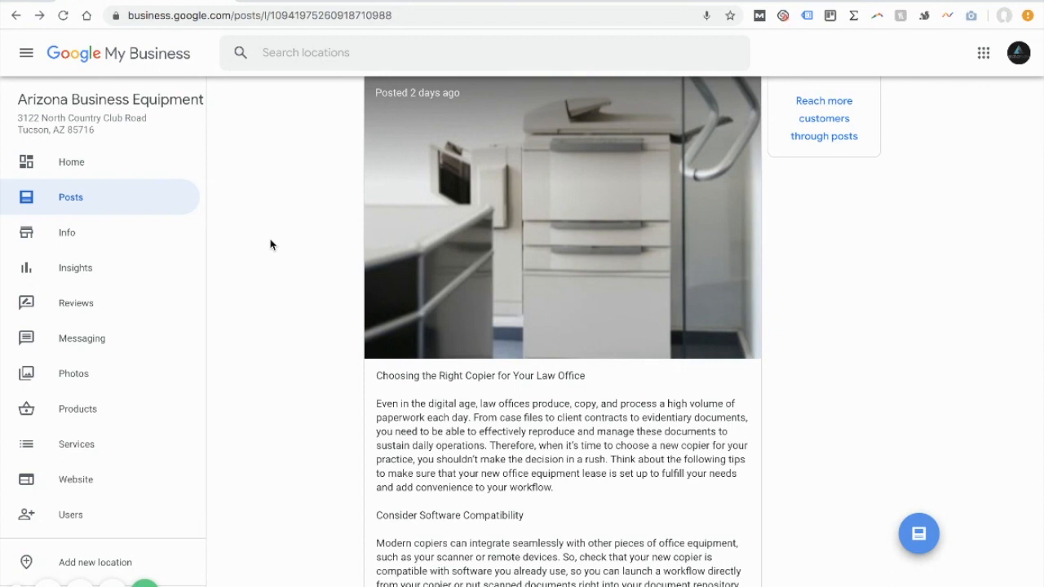
scroll(278, 217, "up", 2)
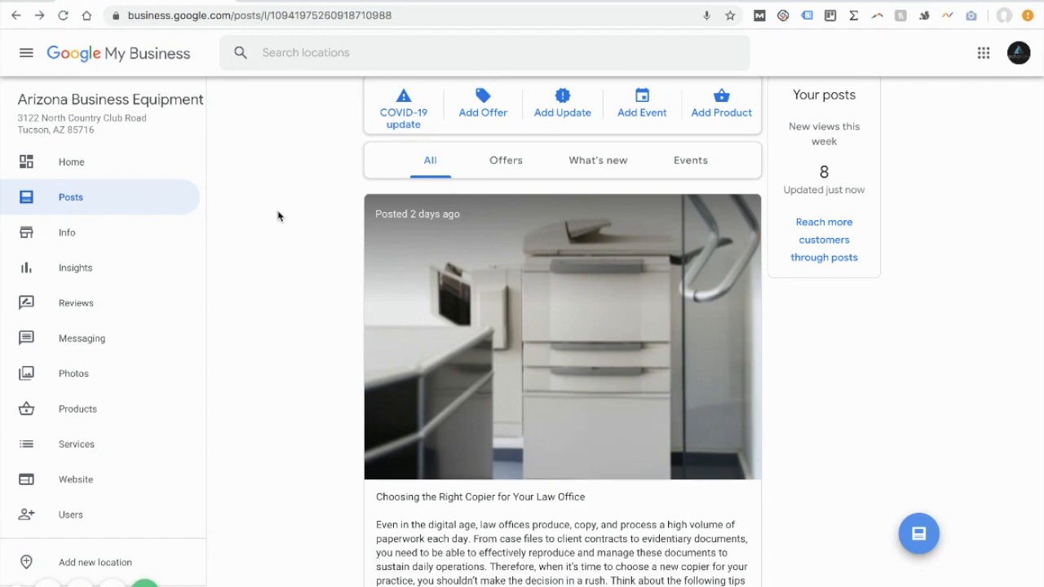
scroll(277, 216, "down", 5)
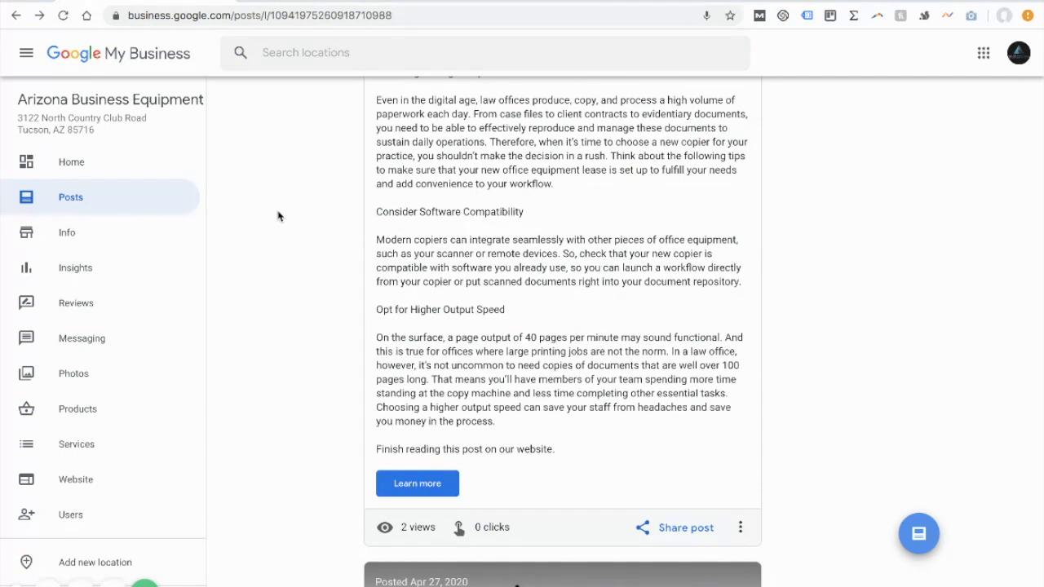
scroll(434, 124, "up", 1)
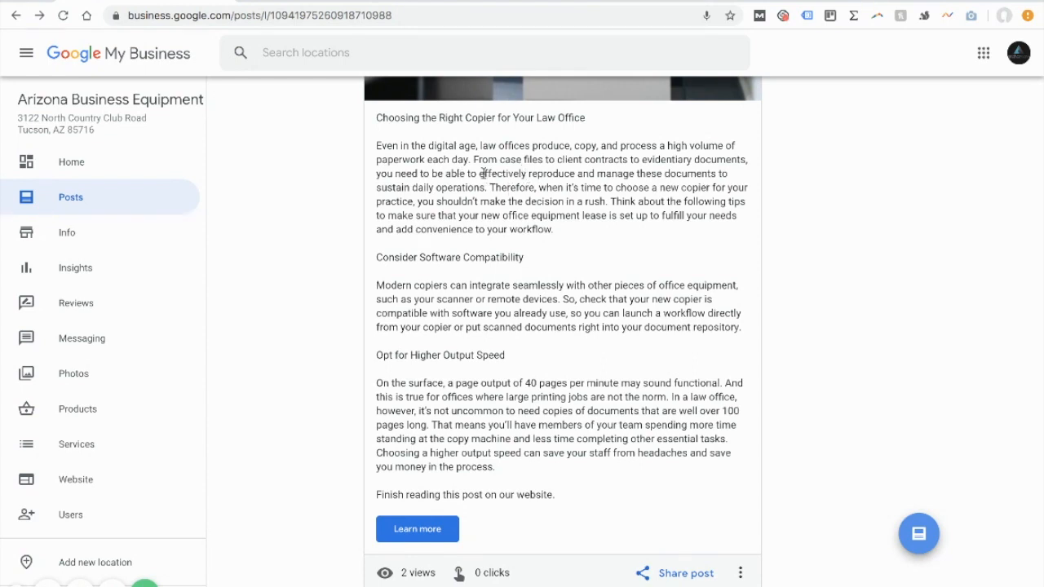
Step: Highlight the keywords "Software Compatibility" in the post's subheading and "software" in the paragraph below it
left_click_drag(419, 255, 521, 274)
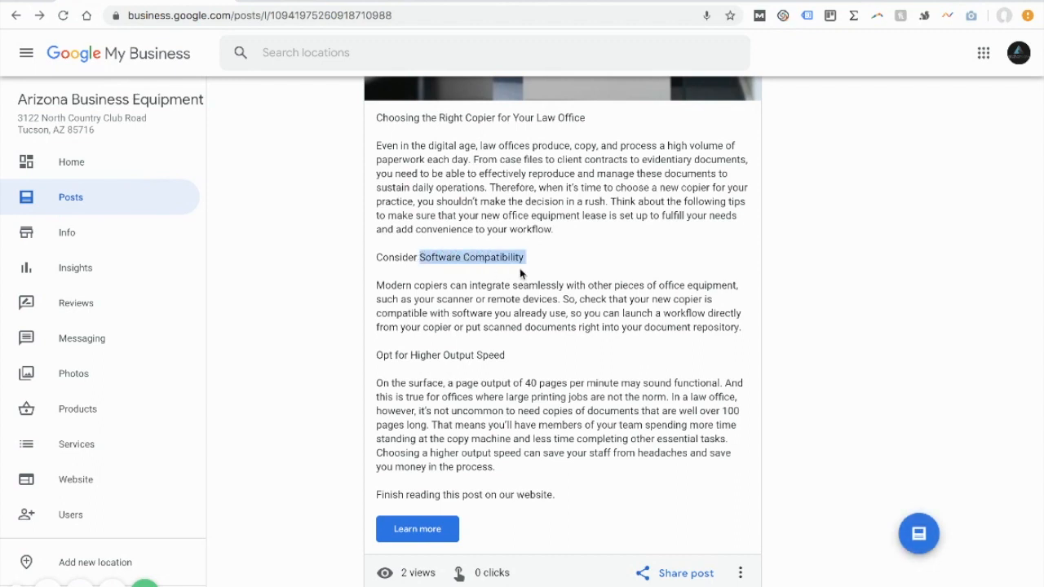
left_click(475, 318)
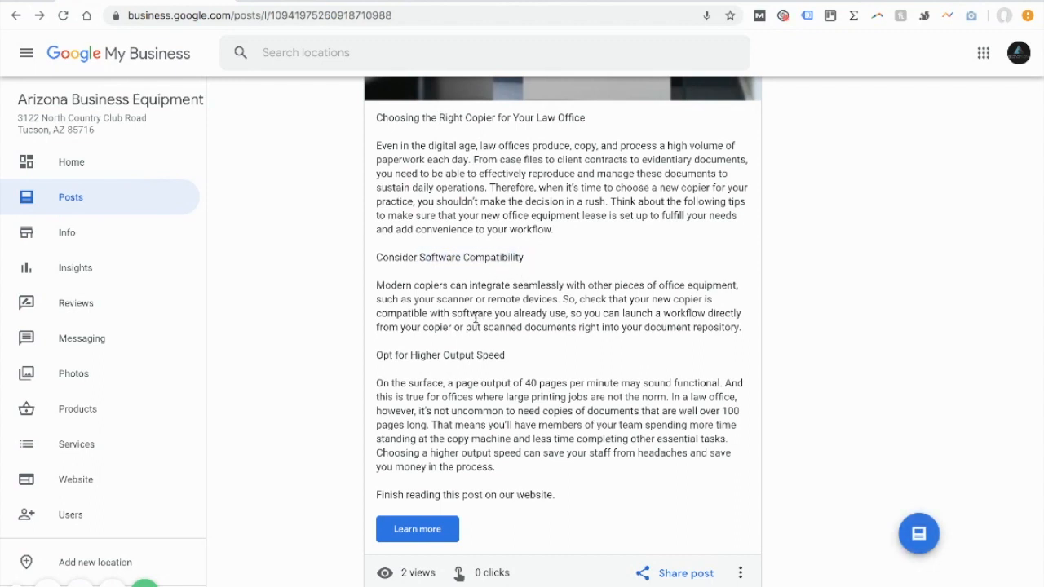
double_click(454, 315)
left_click(504, 319)
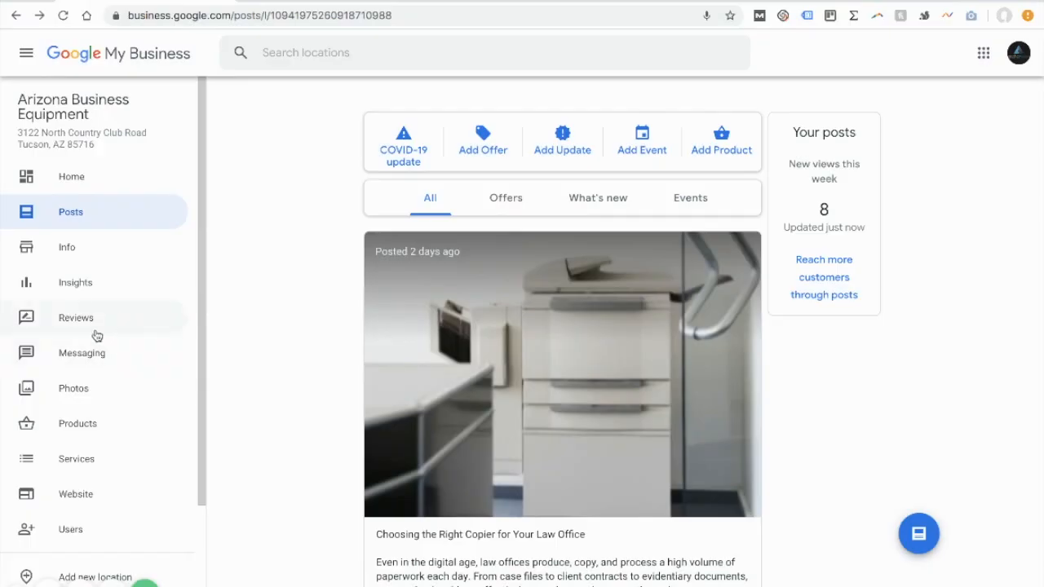
Step: Open the business's Reviews page and look through the customer reviews and their reply options
left_click(94, 334)
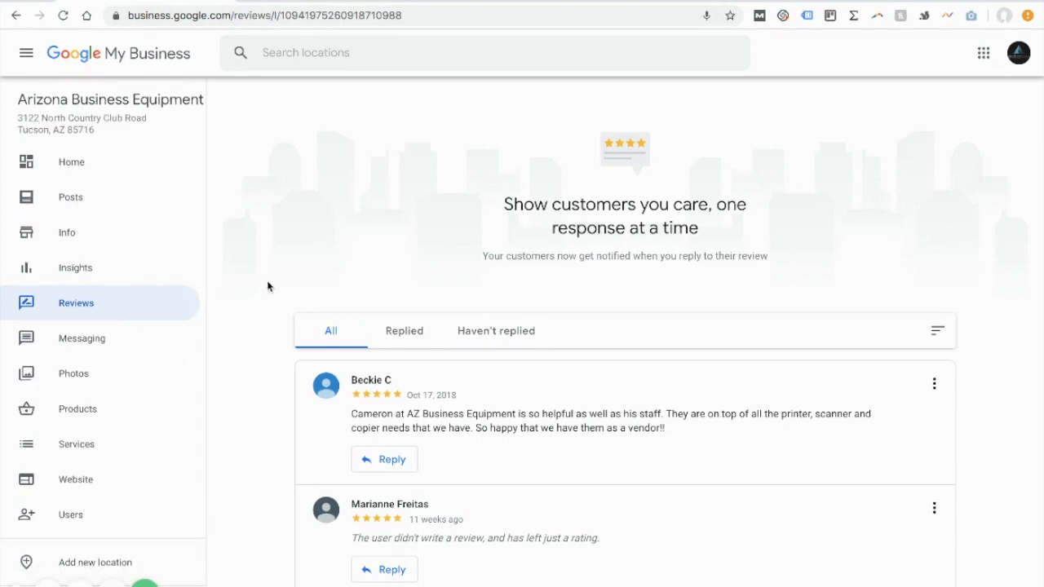
scroll(268, 286, "down", 2)
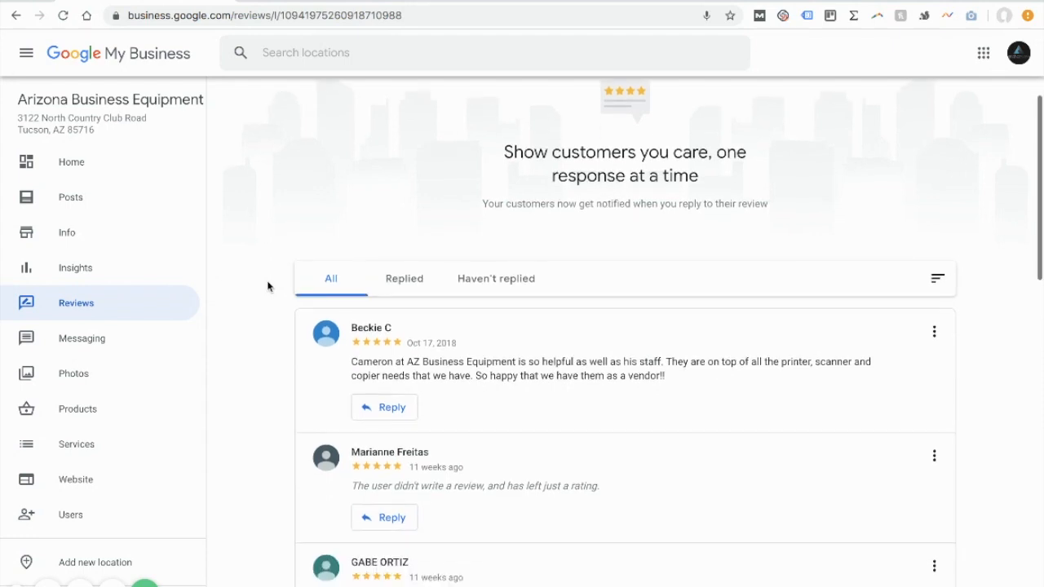
scroll(650, 356, "down", 1)
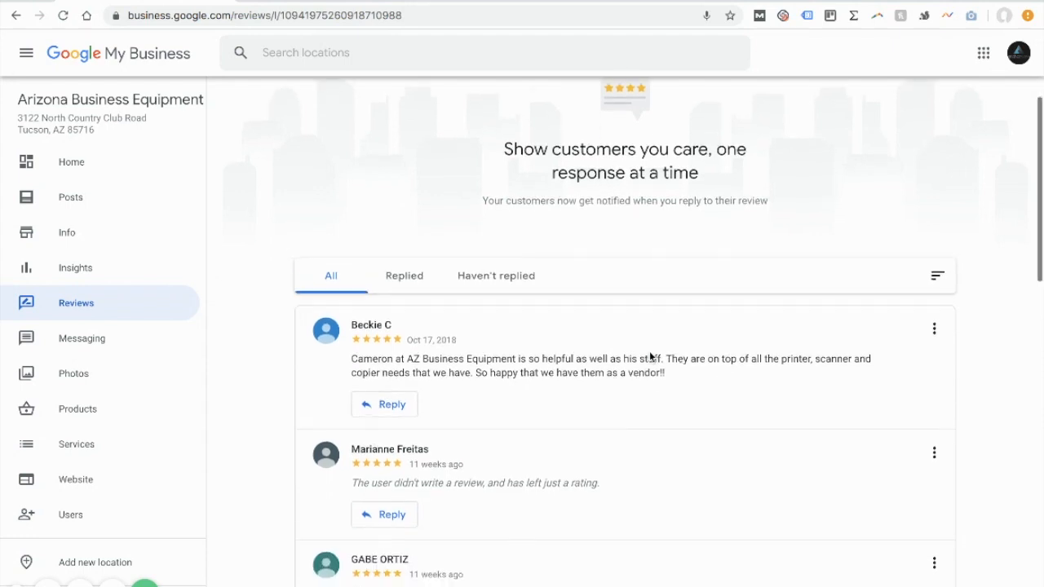
scroll(650, 356, "down", 4)
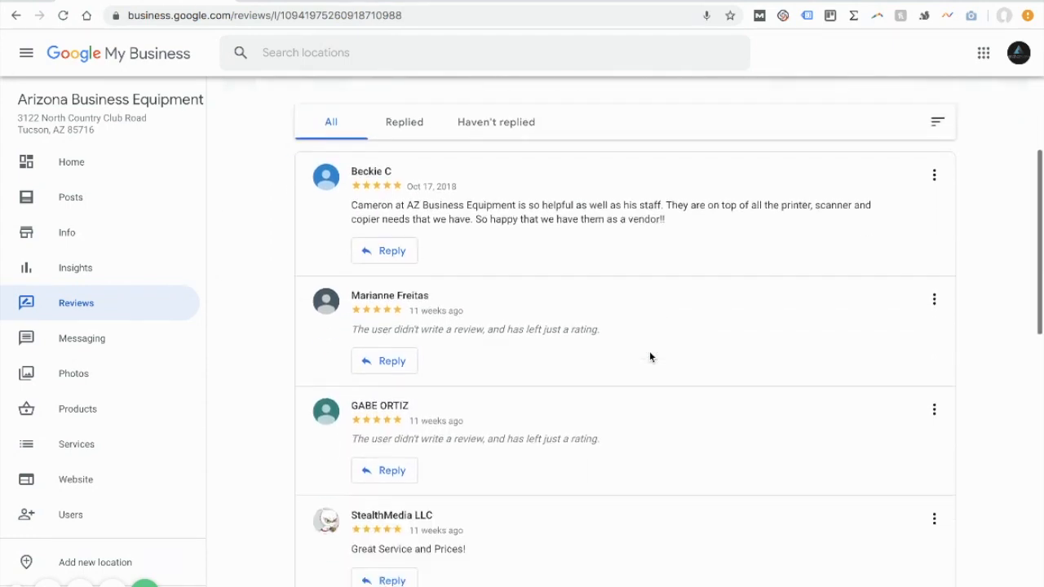
scroll(650, 356, "up", 4)
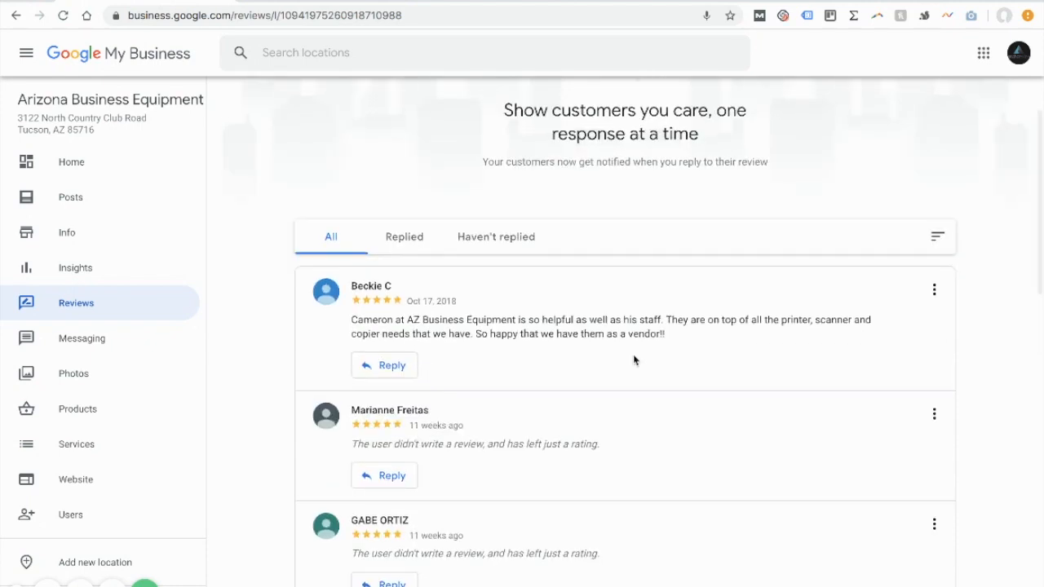
Step: Check the reviews filtered by Replied and by Haven't replied, and return to the full list to read through it
left_click(399, 238)
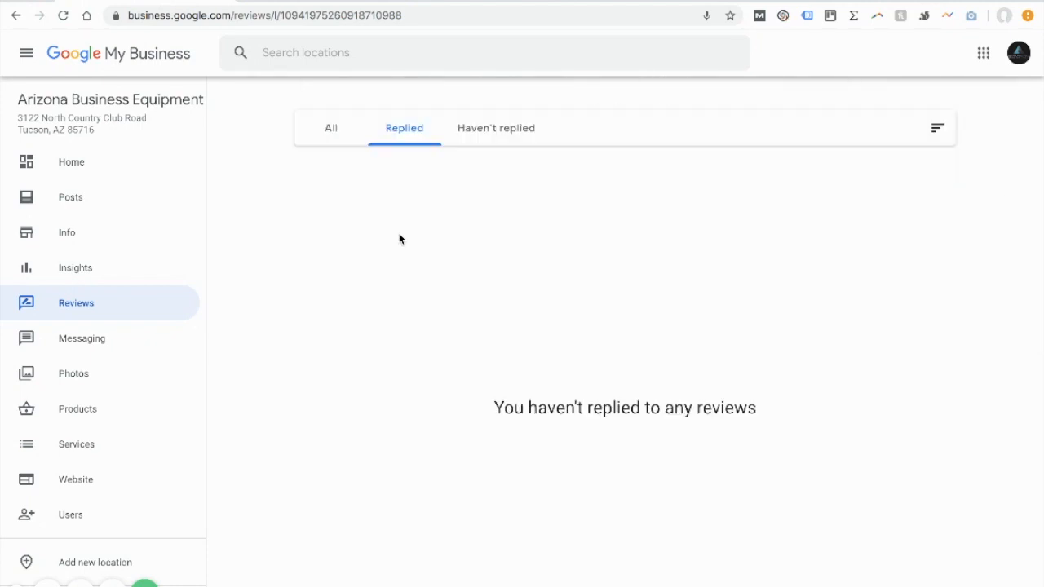
left_click(333, 136)
left_click(507, 326)
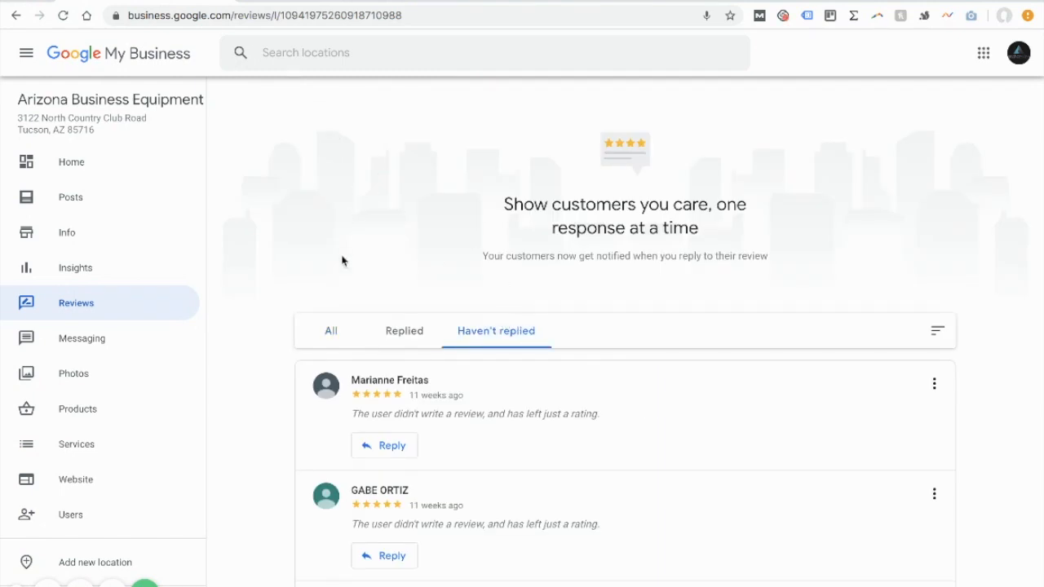
left_click(332, 331)
scroll(332, 332, "down", 2)
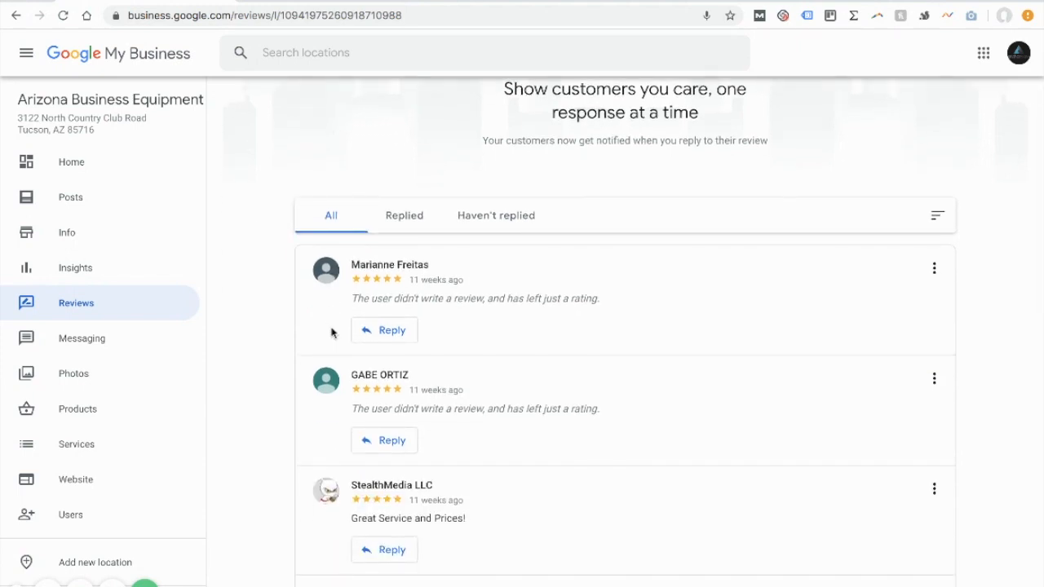
scroll(266, 407, "down", 1)
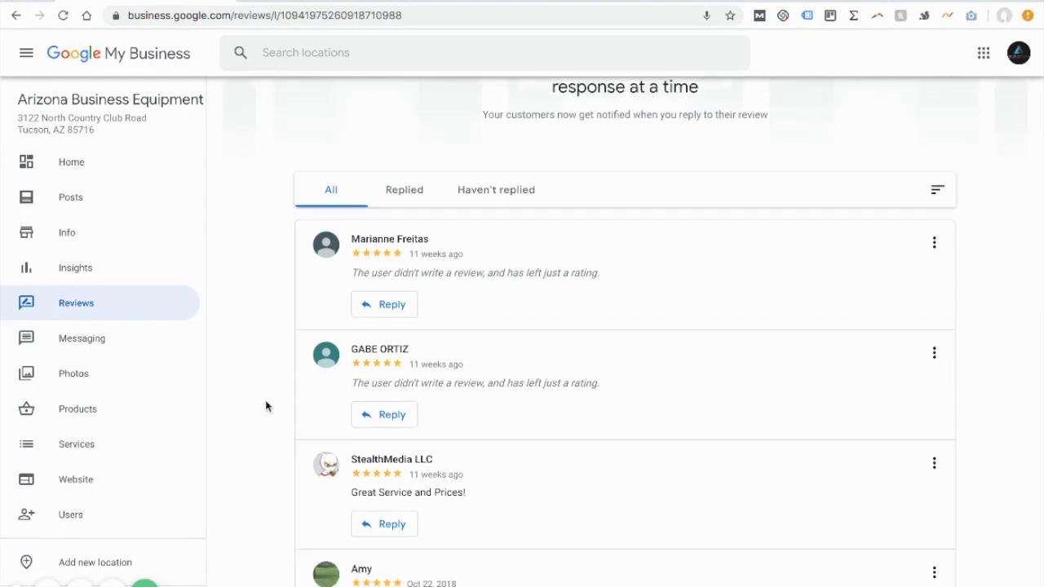
scroll(265, 407, "down", 3)
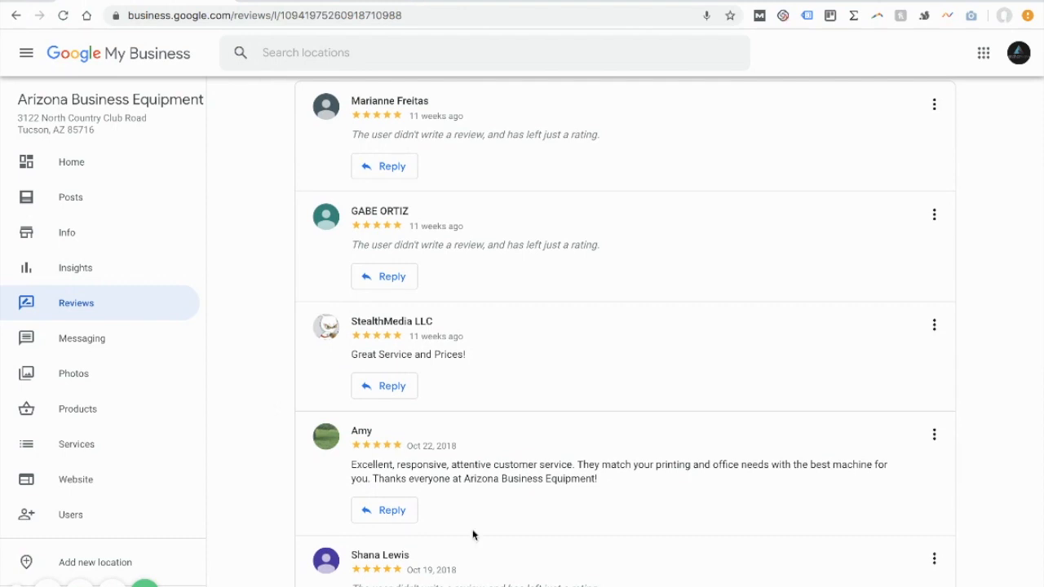
Step: Read through the customer reviews and highlight the printer, scanner and copier wording in the review dated Oct 17, 2018
scroll(473, 535, "down", 1)
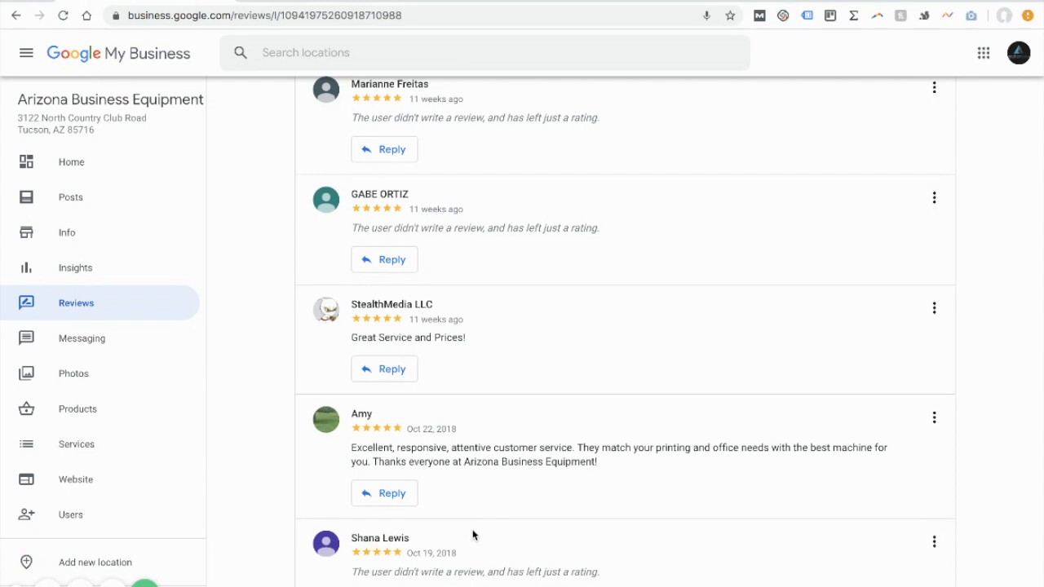
scroll(473, 535, "down", 2)
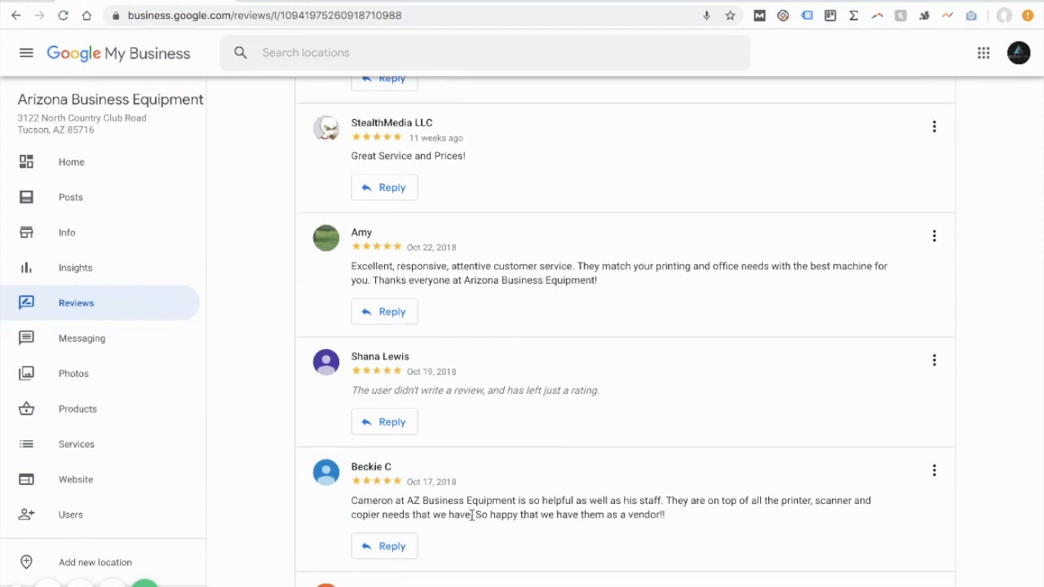
scroll(473, 517, "down", 1)
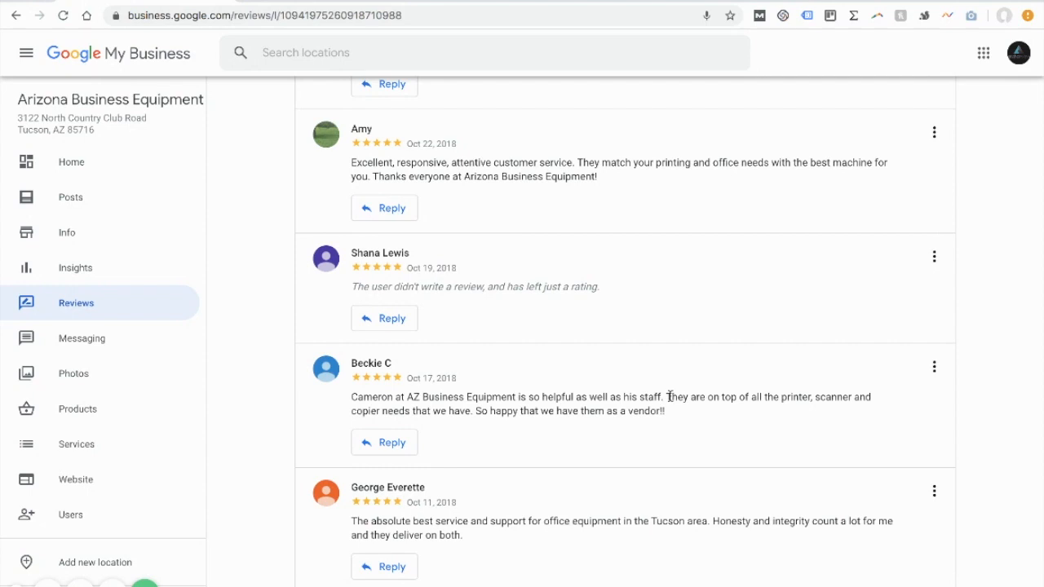
left_click_drag(714, 397, 808, 412)
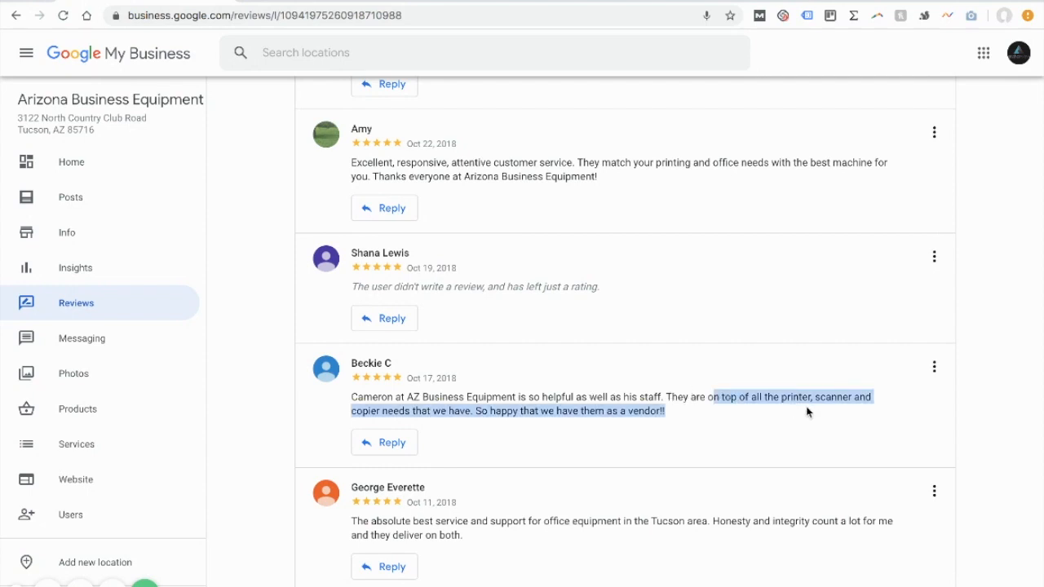
left_click(413, 393)
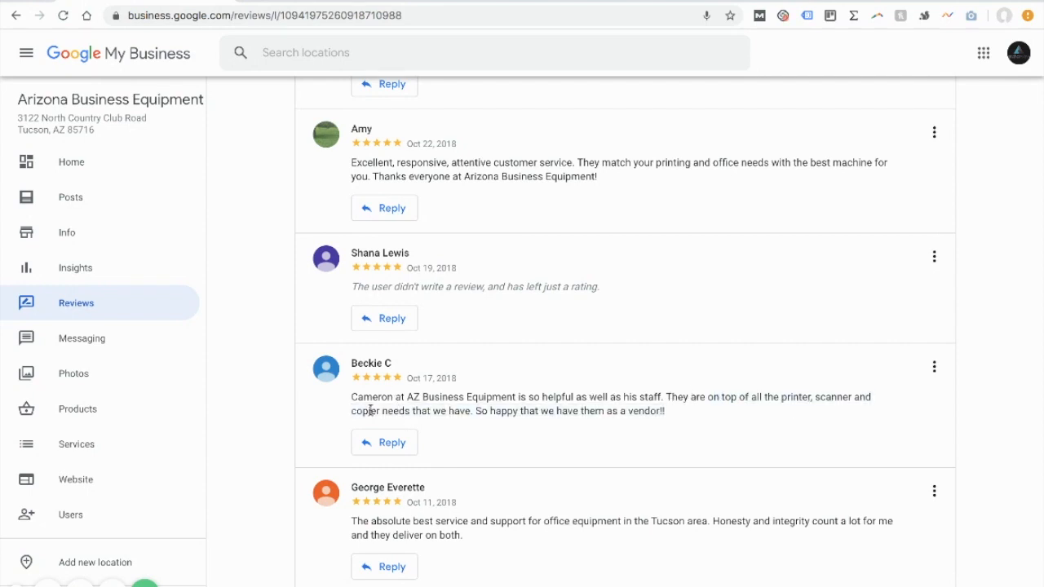
left_click_drag(780, 397, 810, 397)
left_click(833, 396)
scroll(462, 306, "up", 3)
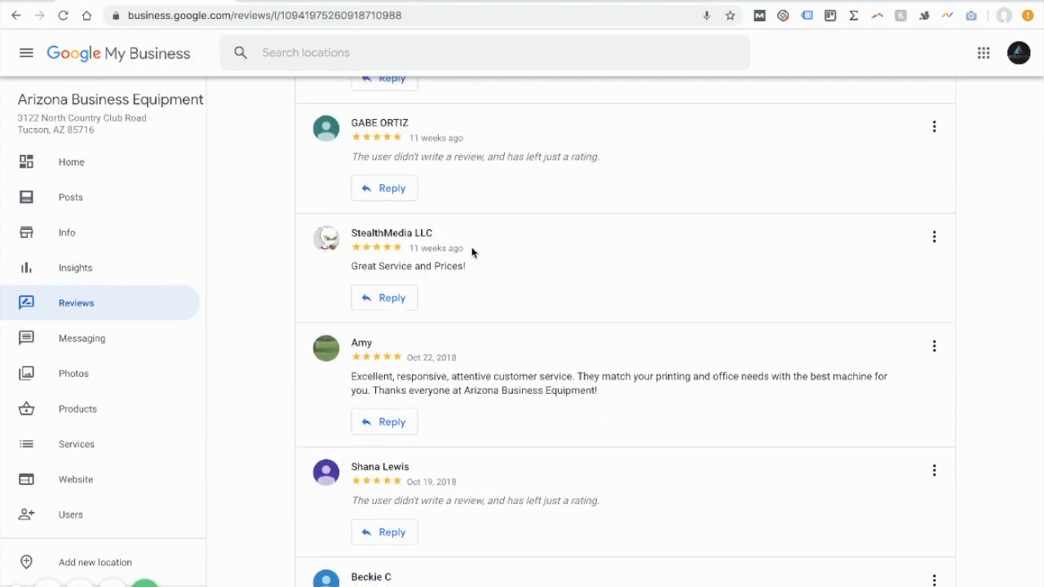
scroll(471, 251, "up", 3)
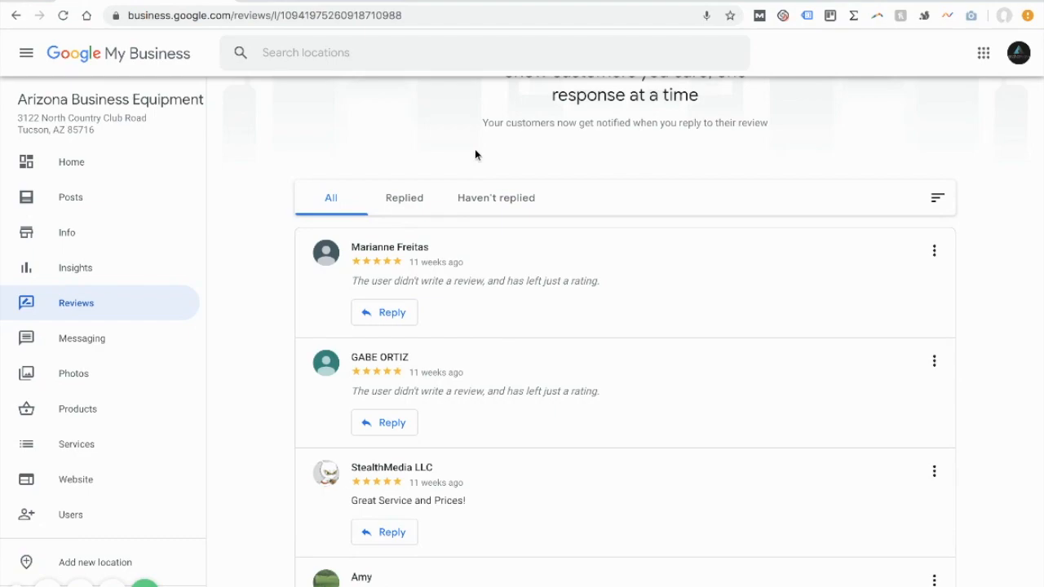
Step: Switch to the Google search results for "arizona business equipment", check the business profile's rating and review excerpts, and view all its Google reviews
left_click(457, 1)
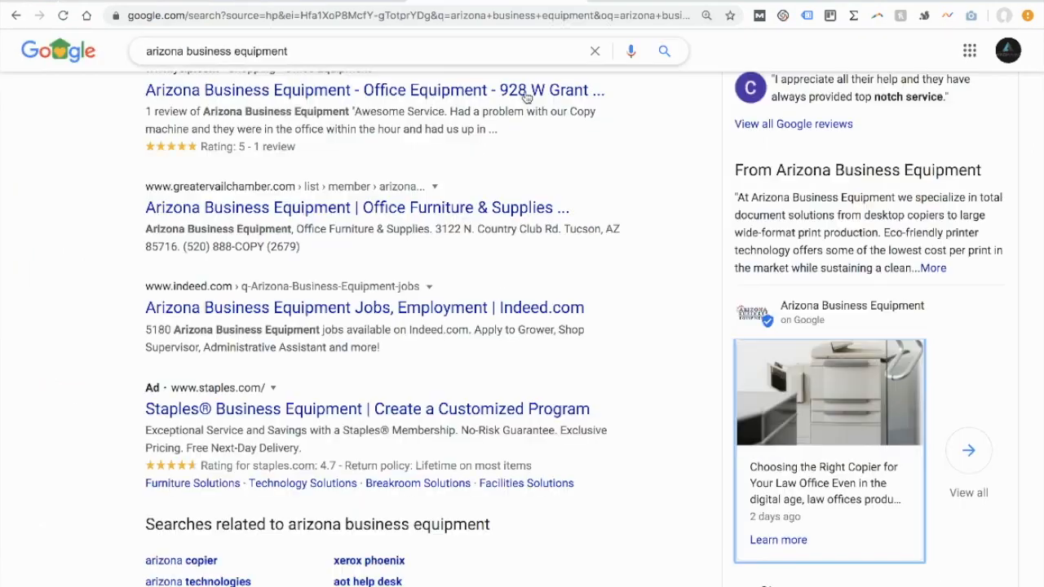
scroll(729, 336, "up", 5)
scroll(730, 335, "up", 5)
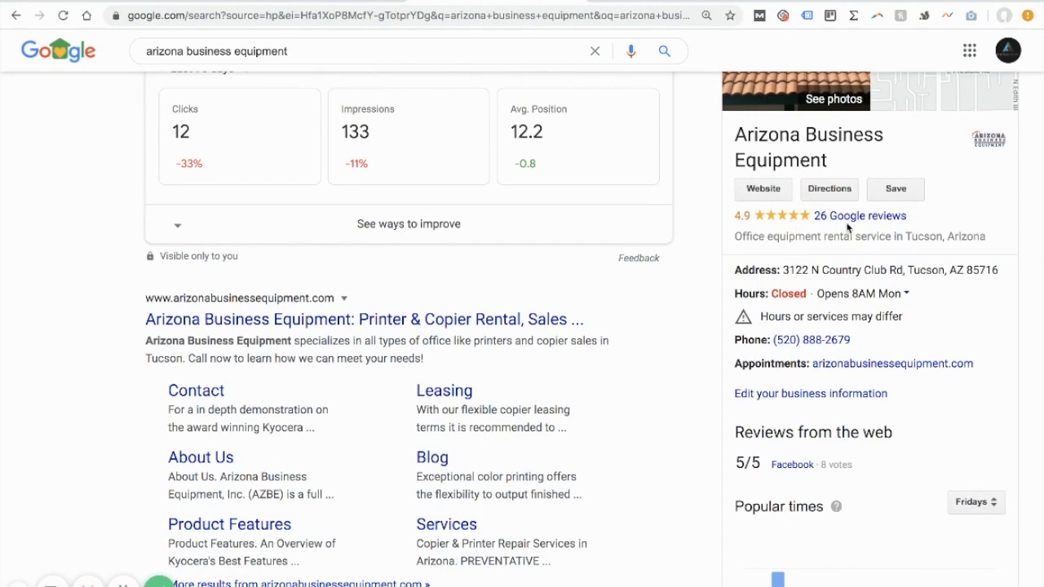
scroll(854, 238, "down", 7)
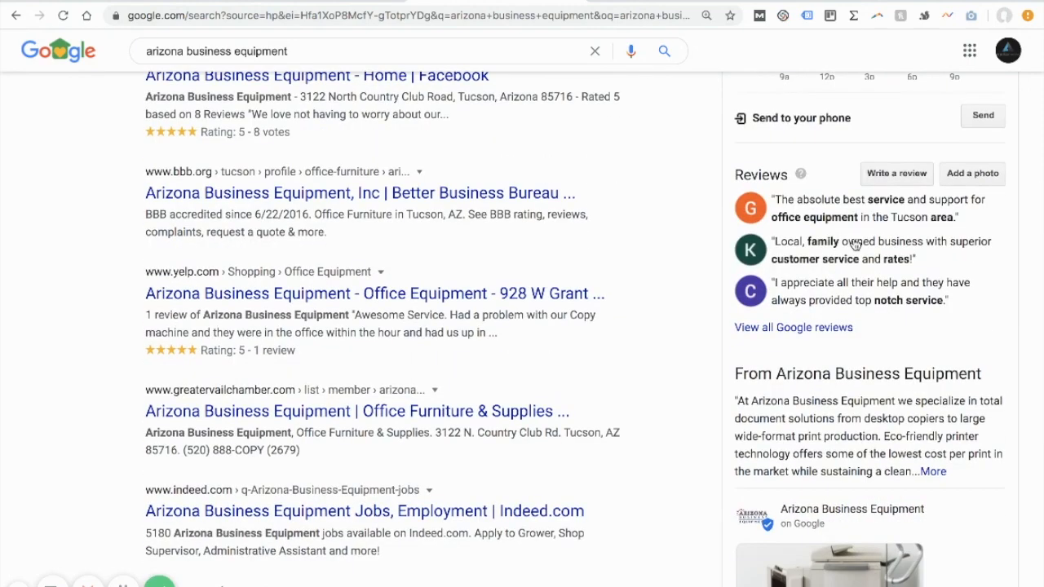
scroll(854, 240, "down", 4)
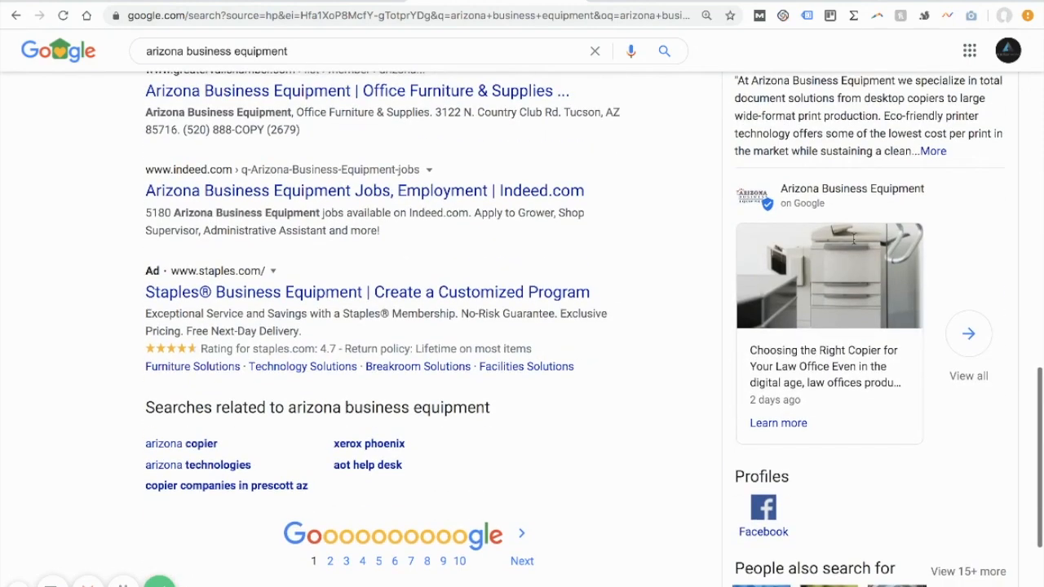
scroll(853, 236, "up", 3)
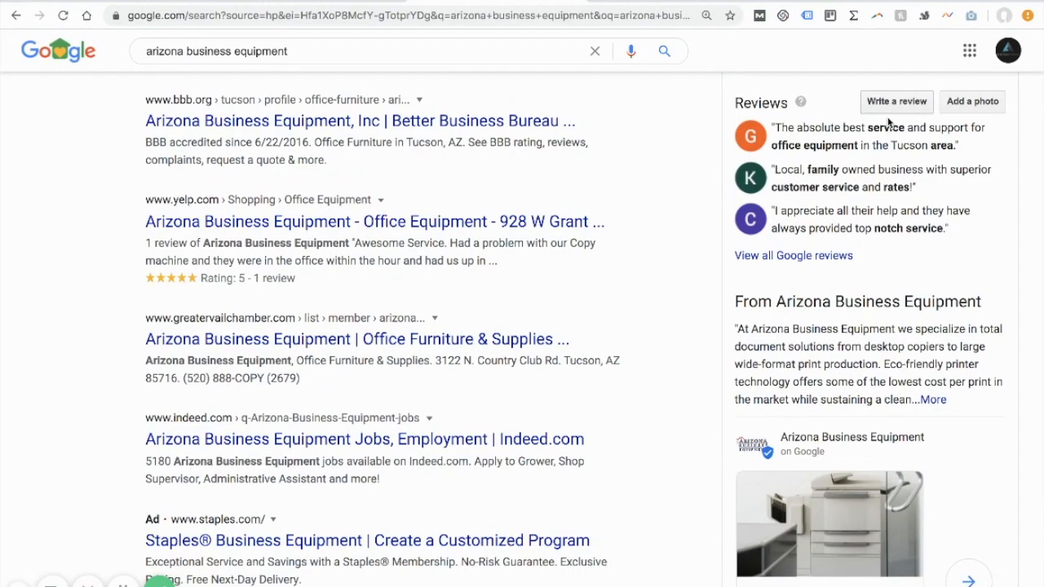
left_click(811, 256)
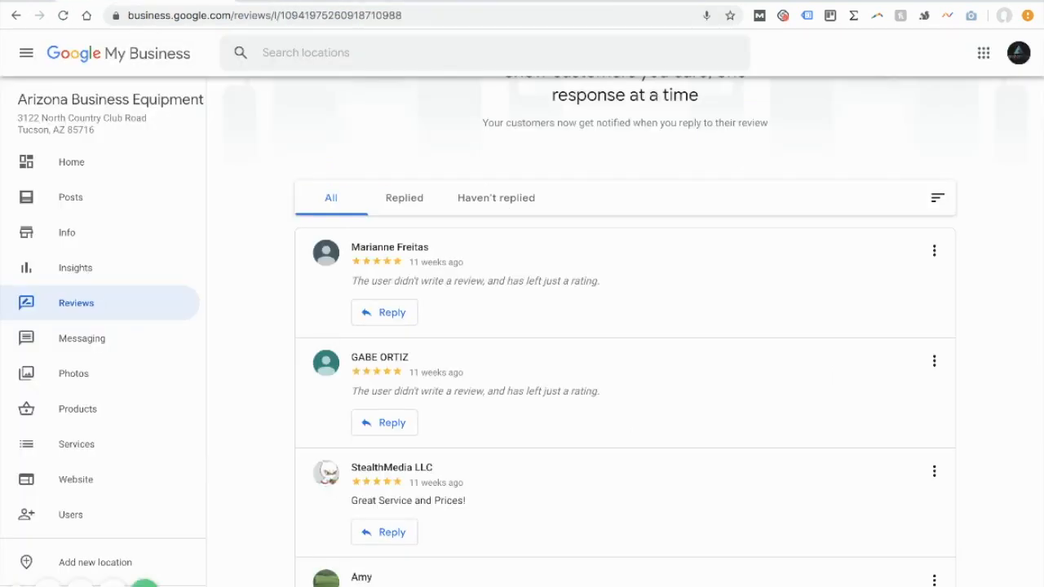
Step: Return to Google My Business and open the business's Messaging page
scroll(136, 347, "up", 1)
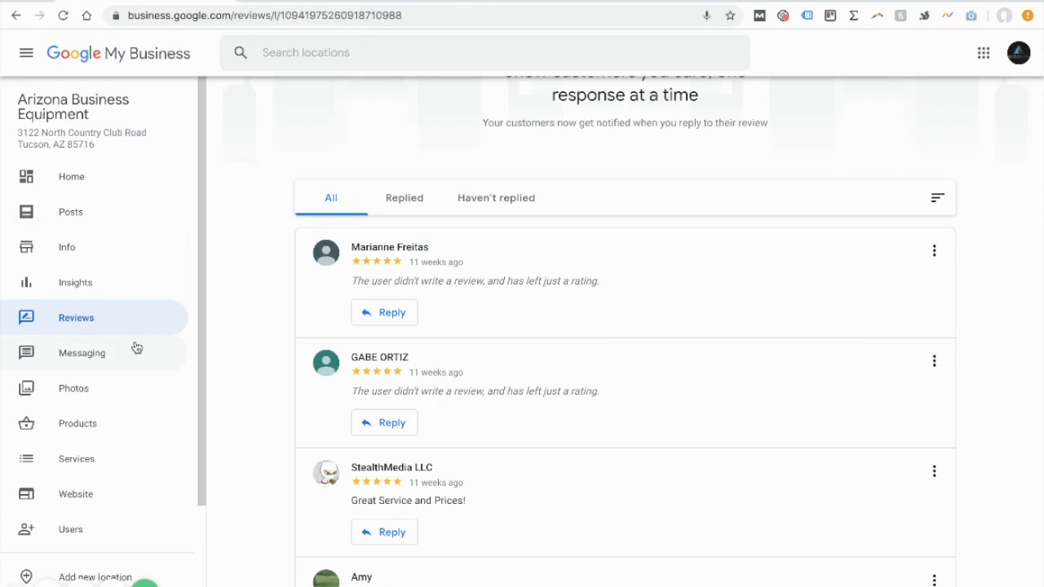
scroll(136, 347, "down", 1)
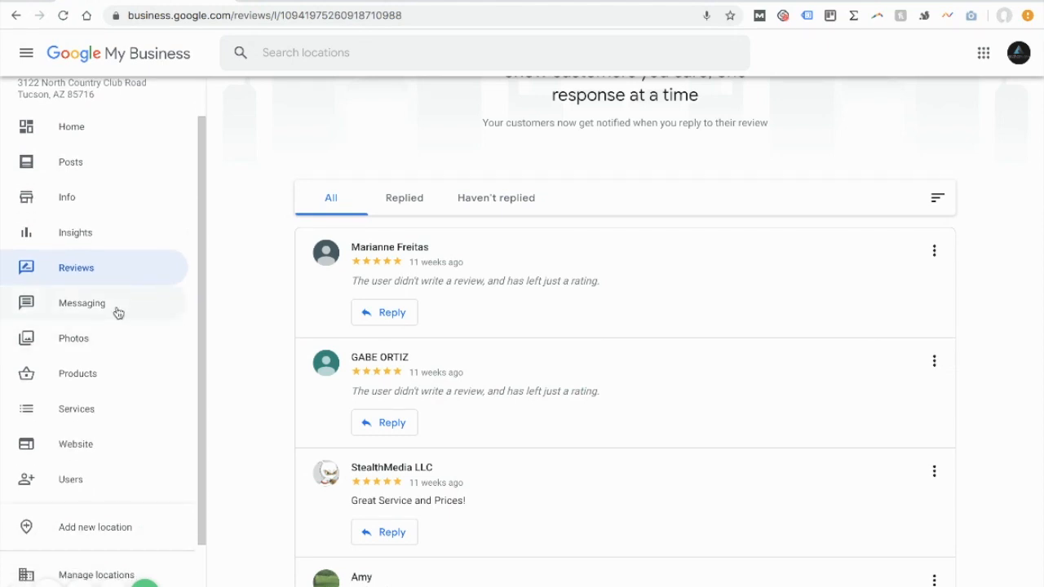
left_click(118, 306)
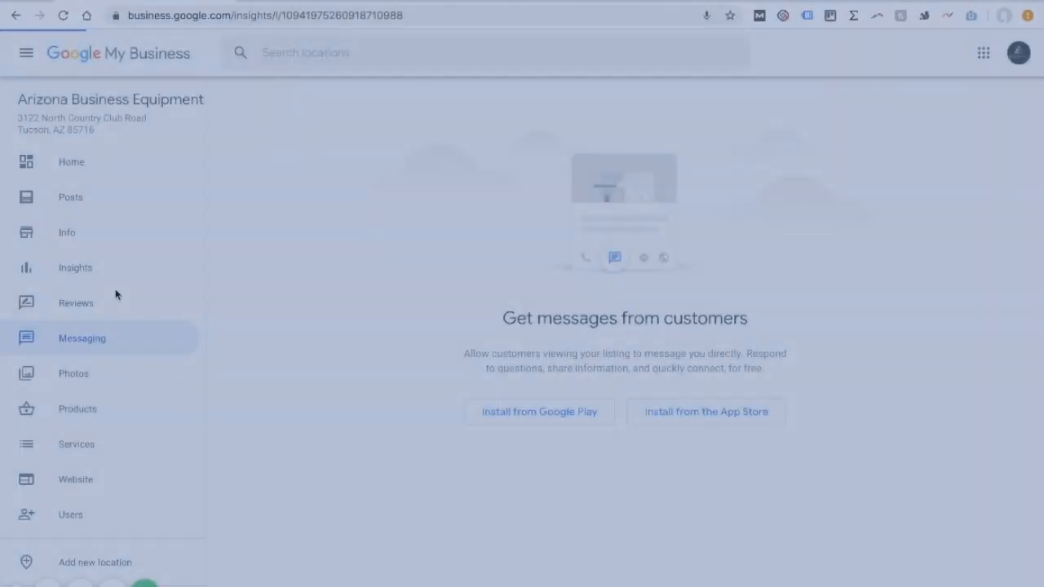
Step: Examine the Insights page, including how customers search for the business and the phone calls chart, and return to the Home dashboard
left_click(115, 289)
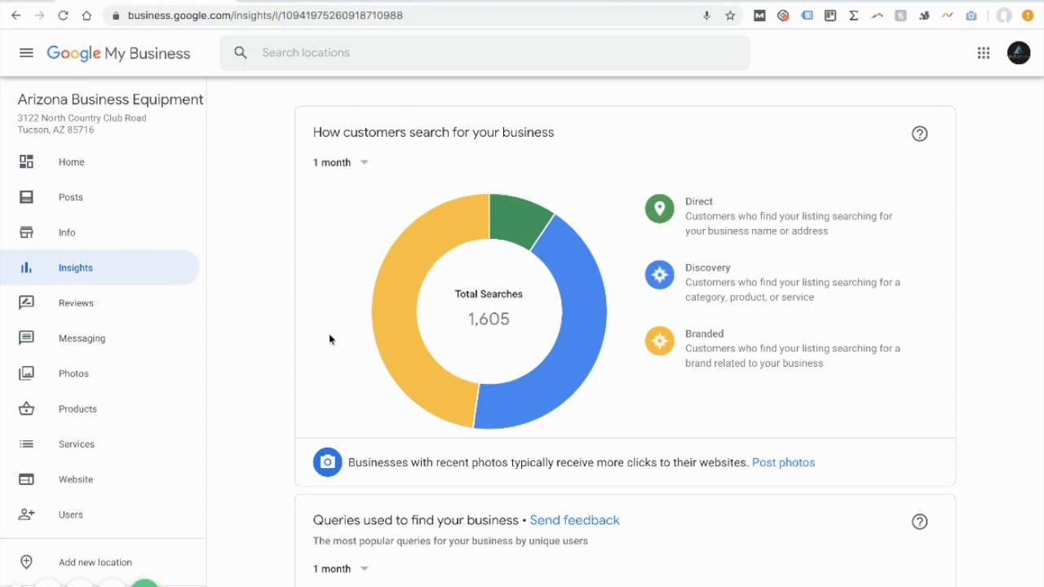
mouse_move(402, 270)
mouse_move(731, 366)
mouse_move(551, 385)
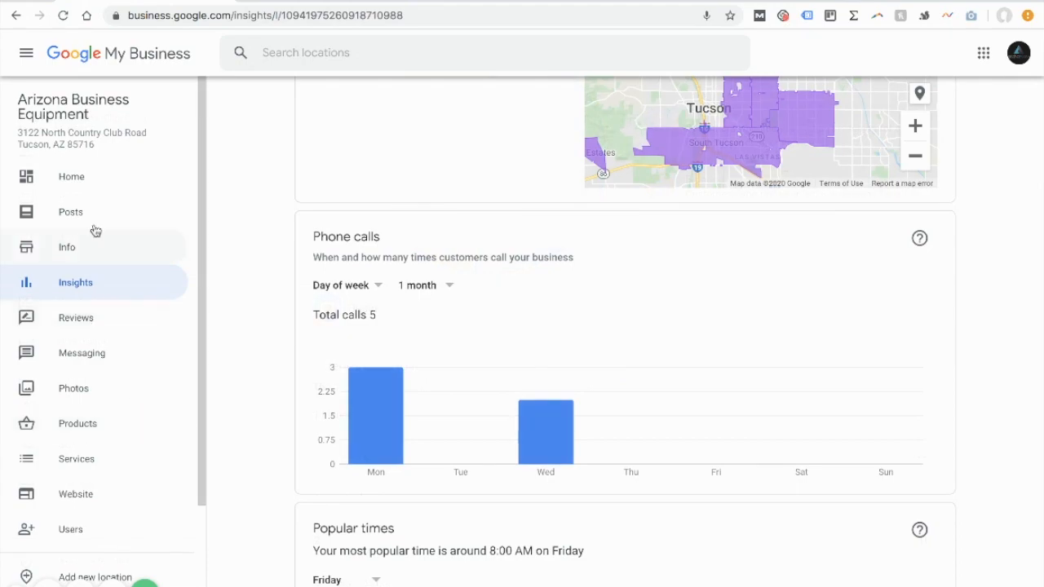
left_click(106, 173)
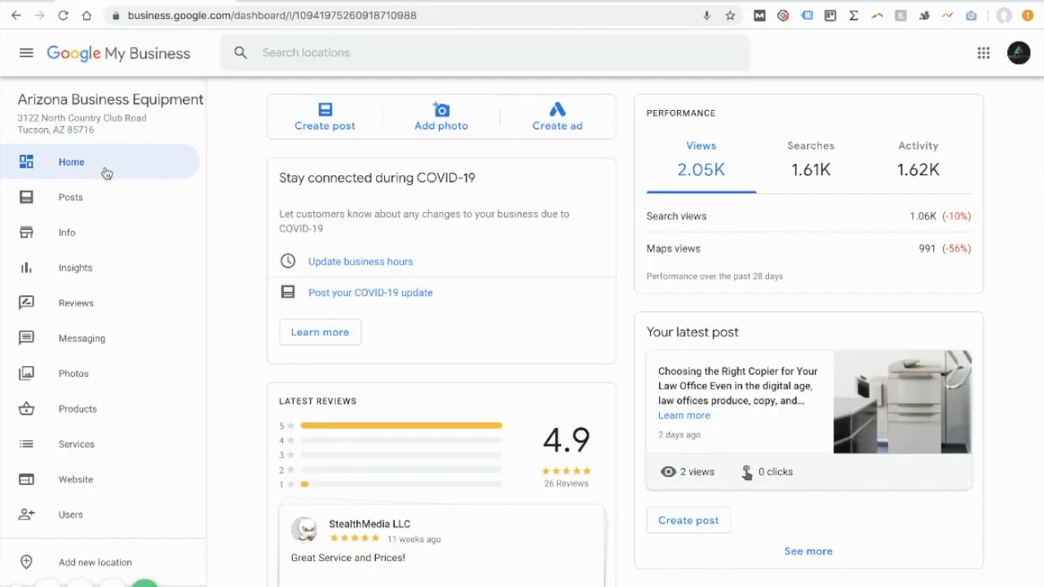